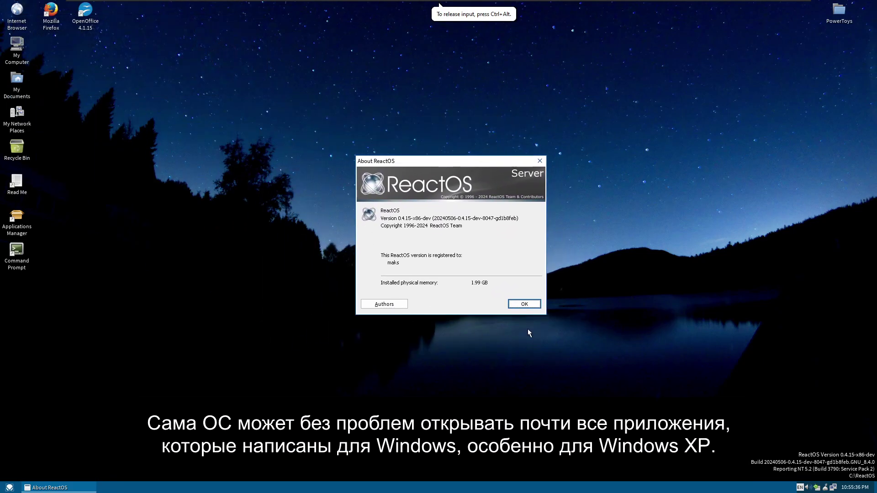
Step: Close the About ReactOS window, move the PowerToys folder to the middle of the desktop and open it
click(524, 304)
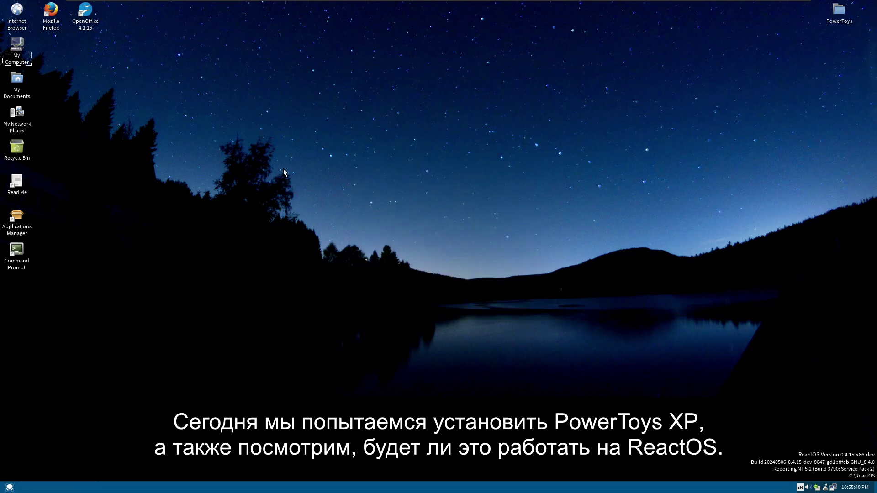
drag(469, 281, 341, 332)
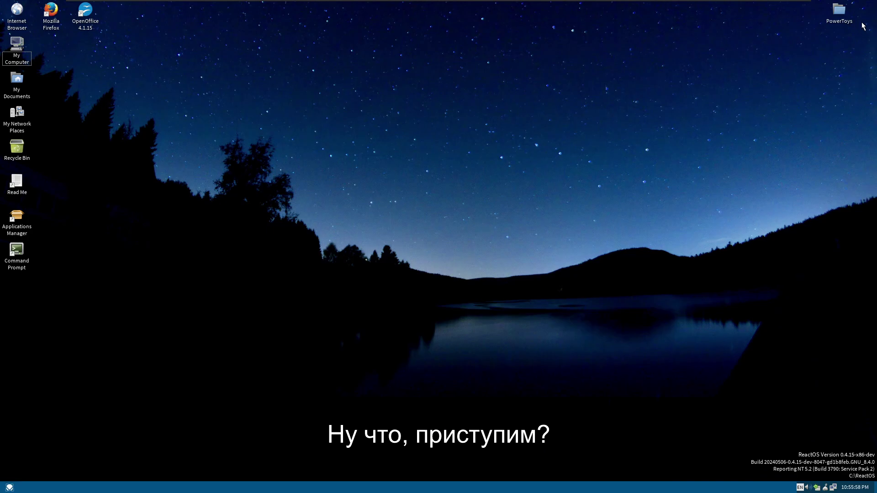
click(844, 14)
drag(423, 222, 425, 223)
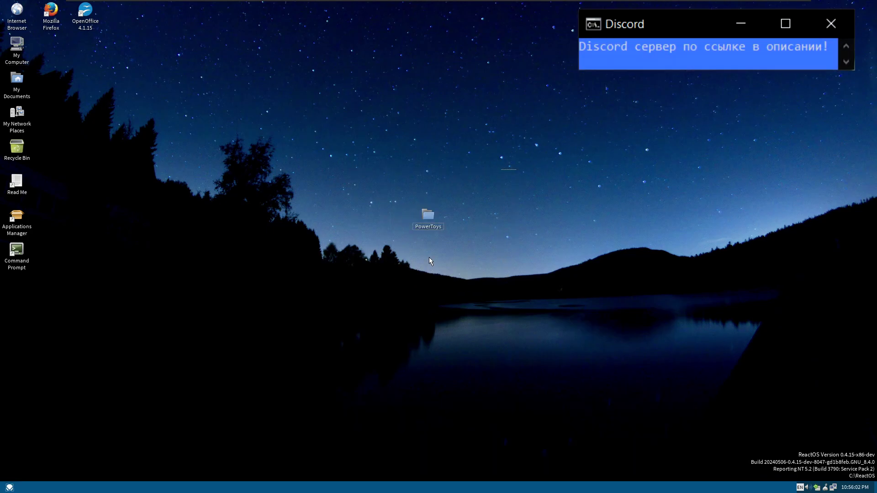
double_click(428, 215)
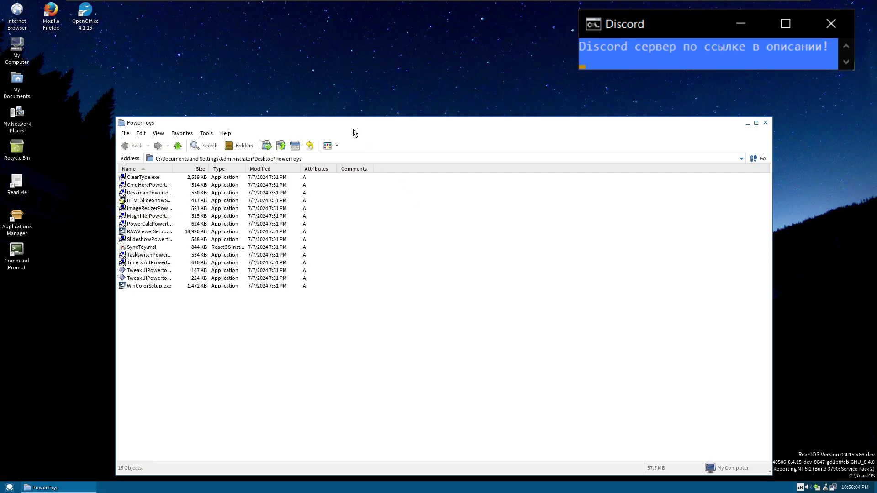
Step: Show the PowerToys folder contents as icons and reposition the folder window towards the middle of the desktop
click(363, 122)
click(354, 122)
click(370, 135)
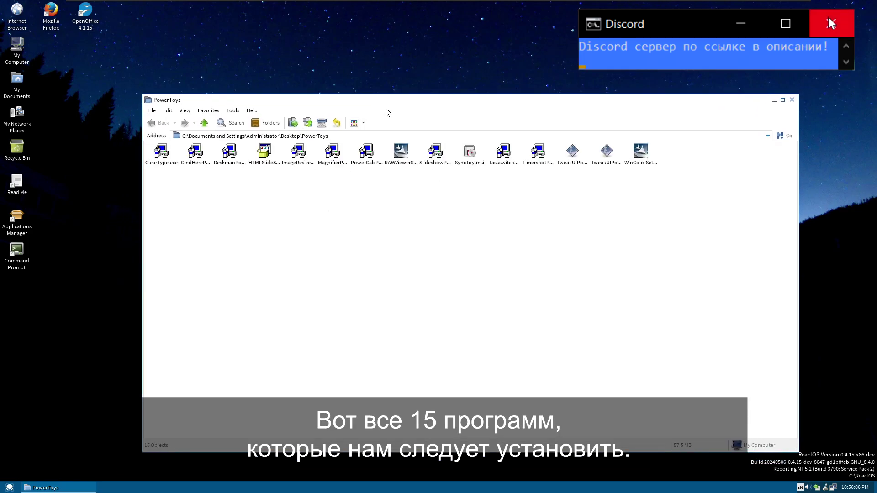
drag(391, 104, 408, 92)
drag(170, 160, 675, 163)
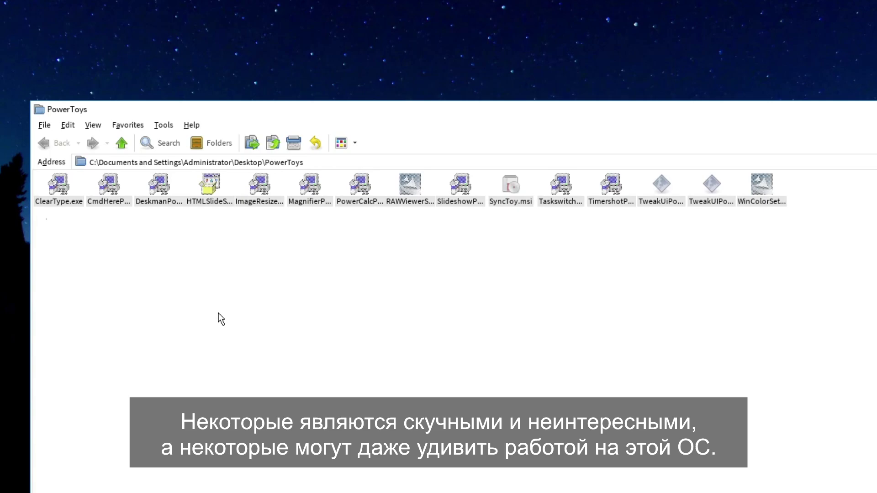
click(219, 314)
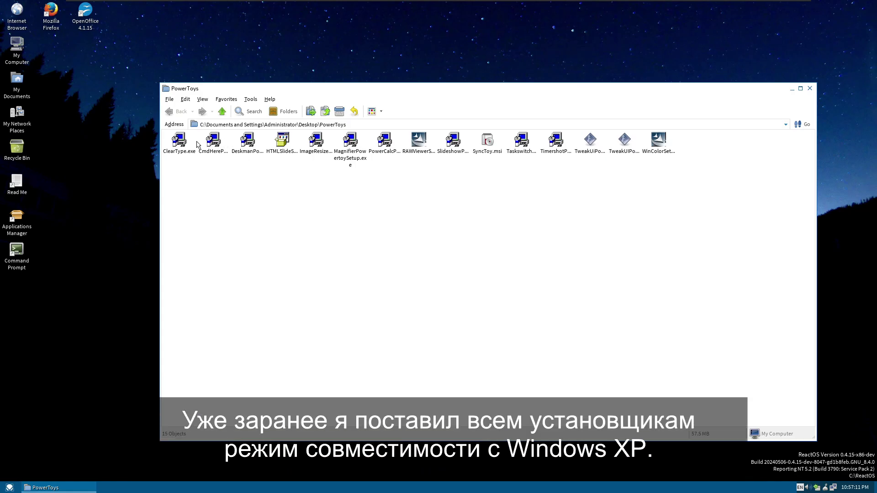
Step: Check the compatibility settings in the properties of CmdHerePowertoySetup.exe and close them
right_click(214, 143)
click(229, 246)
click(286, 161)
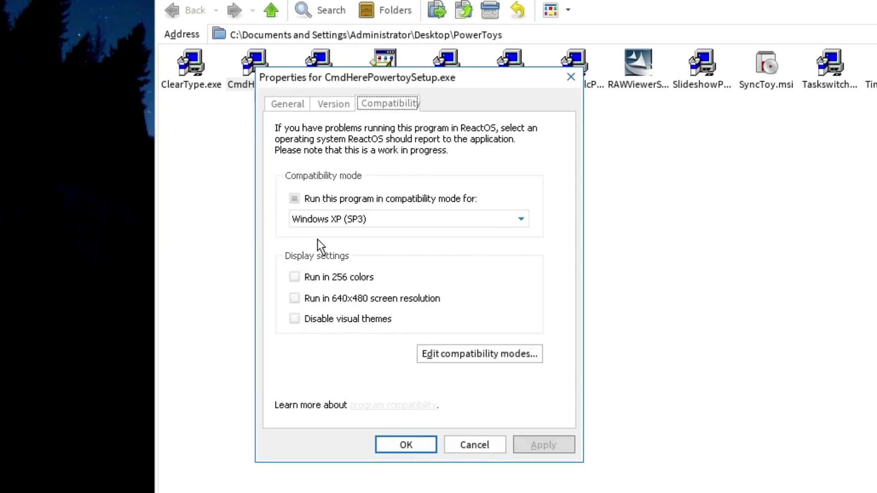
click(571, 78)
Step: Turn off compatibility mode for CmdHerePowertoySetup.exe, confirm the properties and launch the installer
right_click(253, 61)
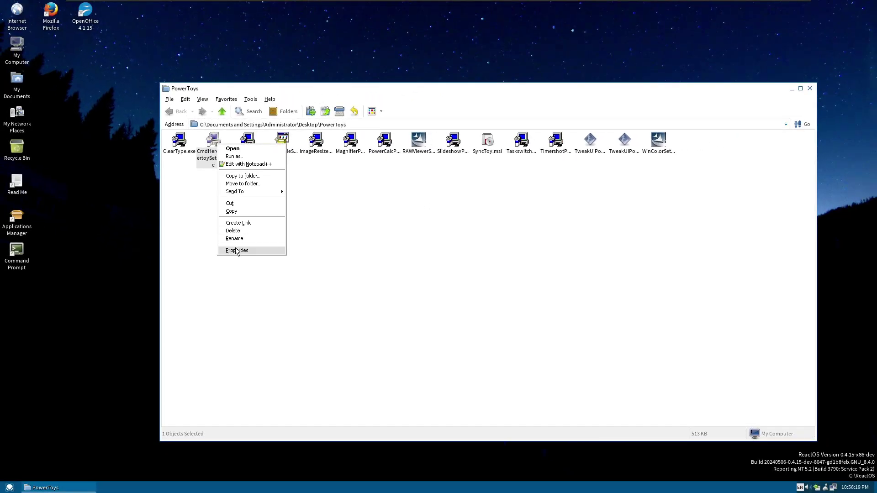
click(235, 248)
click(289, 164)
click(241, 215)
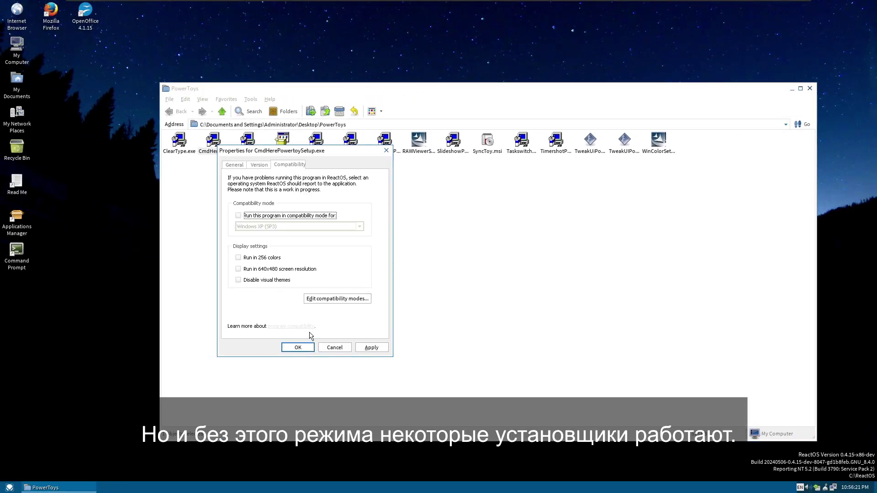
click(298, 347)
click(289, 328)
double_click(212, 142)
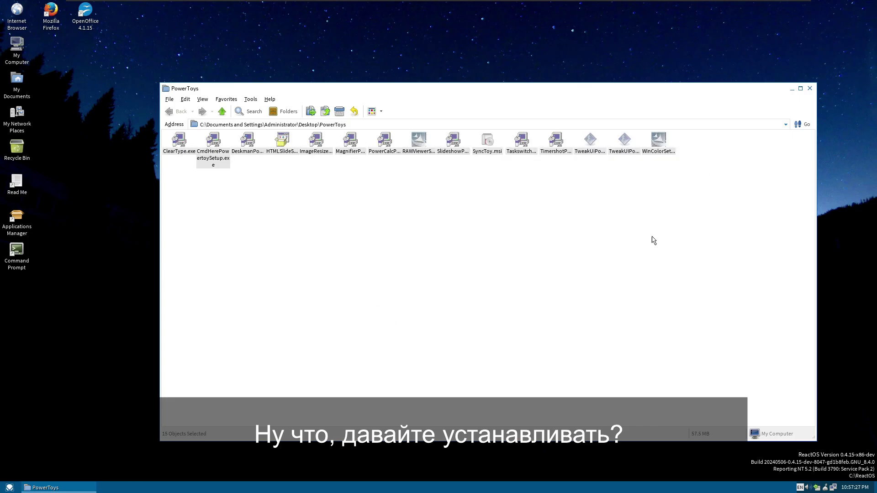
Step: Run ClearType.exe, complete the ClearType Tuning Control Panel Applet setup with the Modify option, and launch the program on finishing
double_click(180, 139)
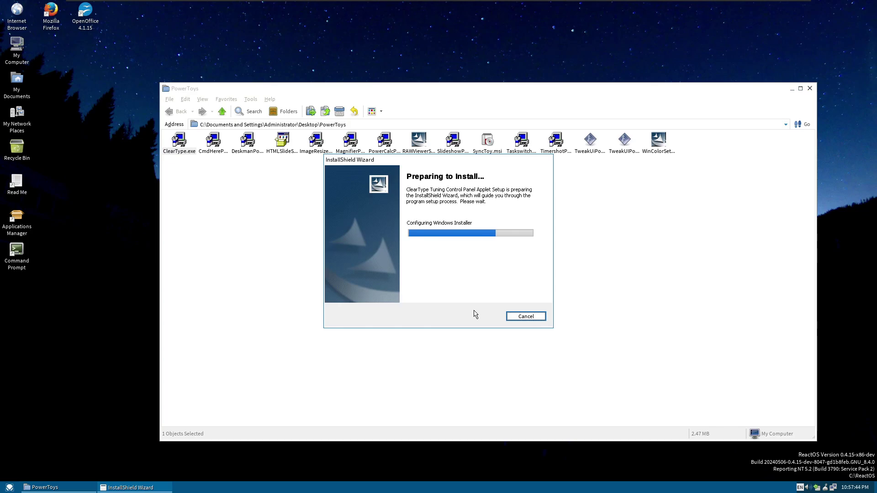
click(483, 320)
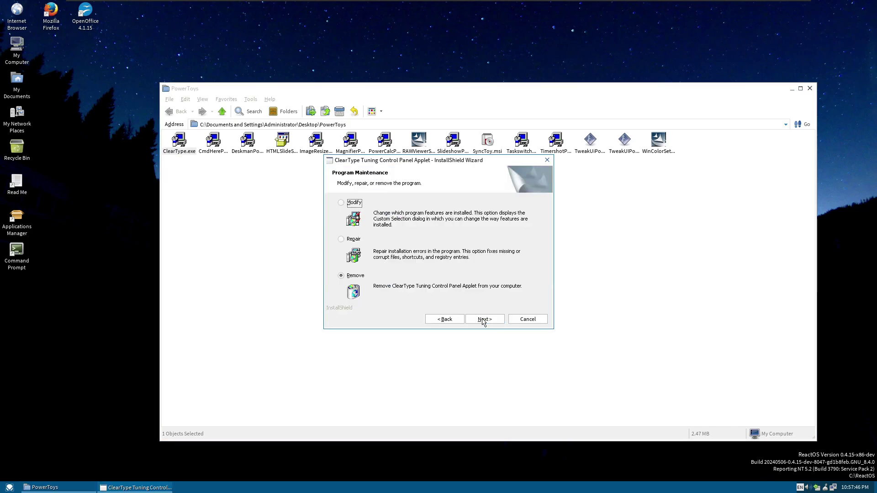
click(483, 319)
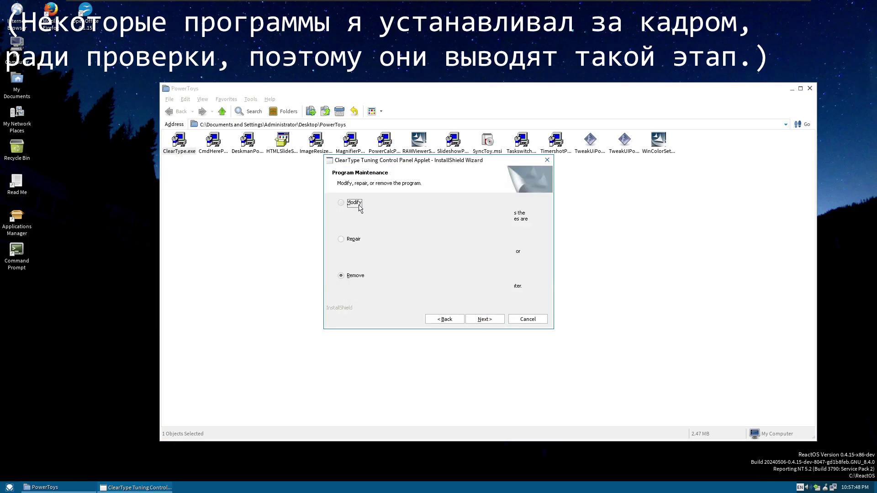
click(488, 319)
click(348, 212)
click(351, 220)
click(486, 318)
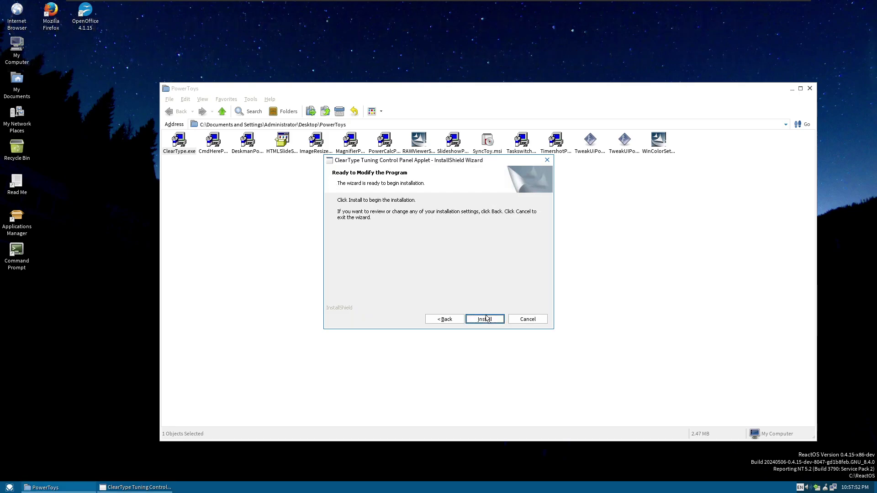
click(485, 319)
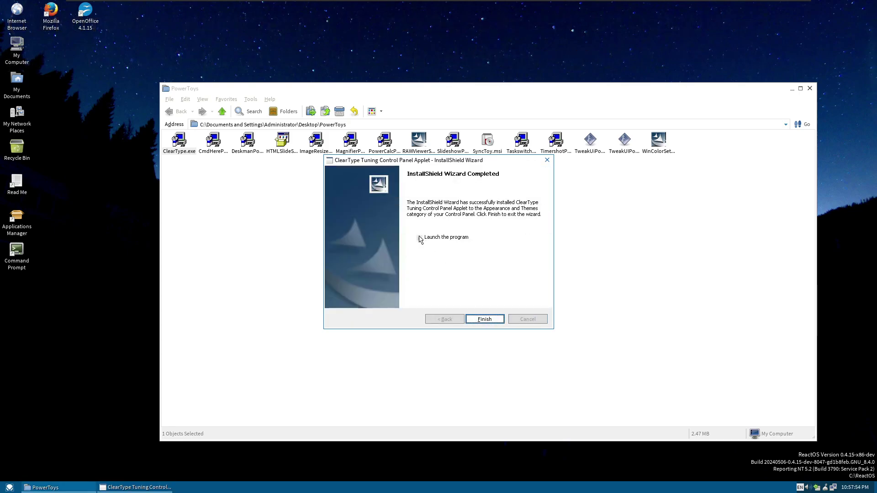
click(484, 318)
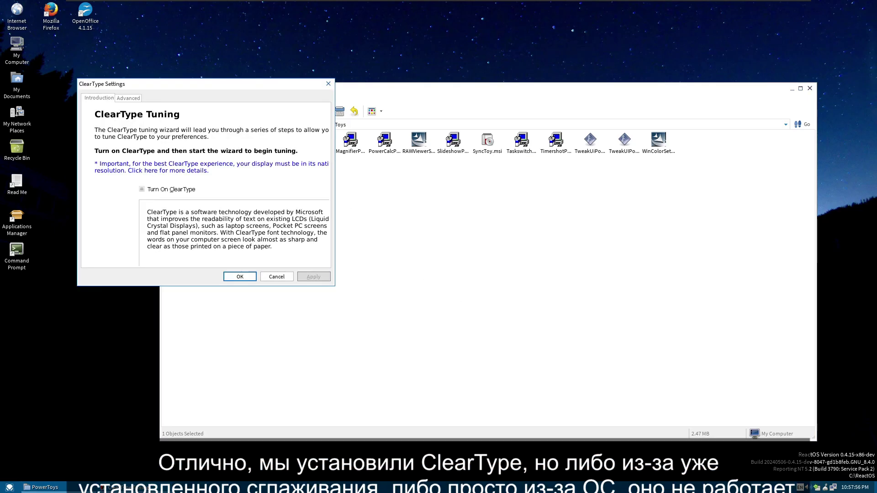
Step: Turn ClearType off and back on in the ClearType settings, applying each change
drag(406, 88, 440, 150)
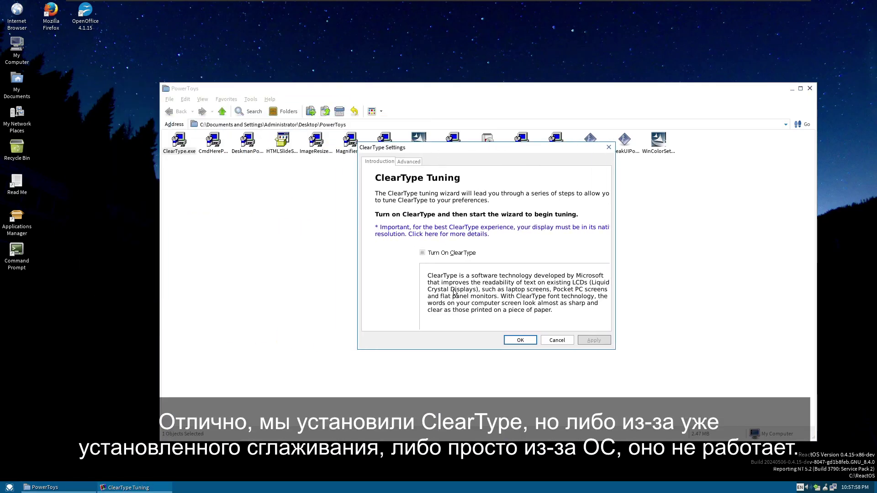
click(422, 253)
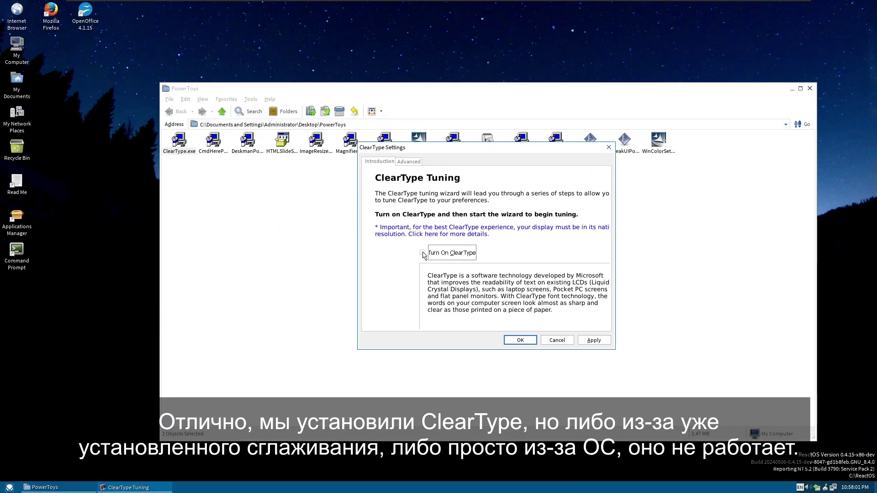
click(586, 339)
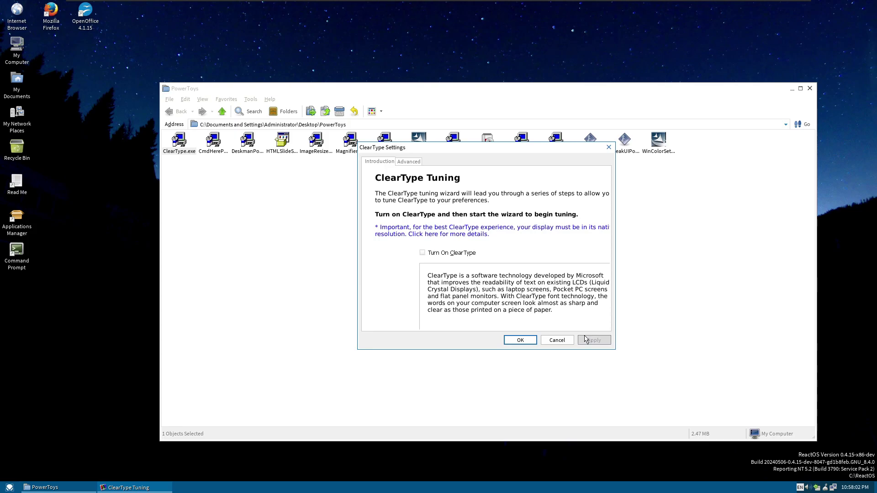
click(427, 254)
click(586, 342)
Step: Examine the advanced ClearType settings, including the font smoothing method, and close the settings window
click(410, 162)
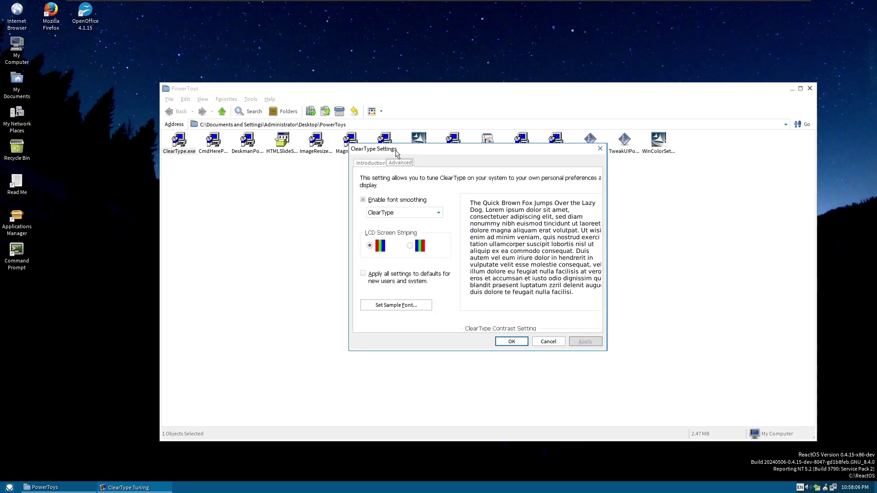
click(379, 232)
click(379, 233)
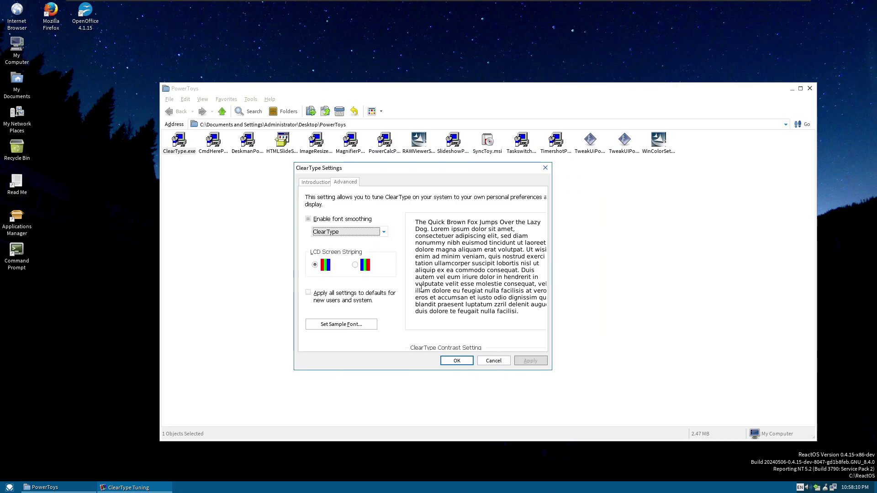
click(313, 182)
click(345, 183)
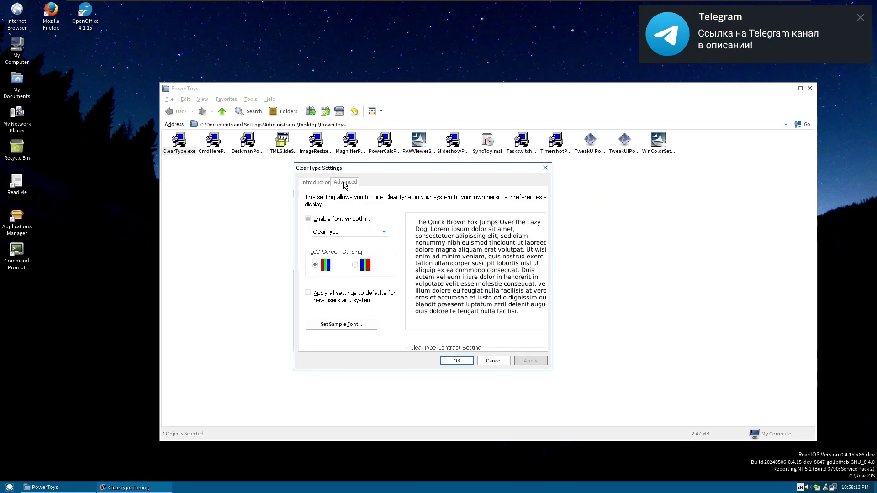
click(545, 169)
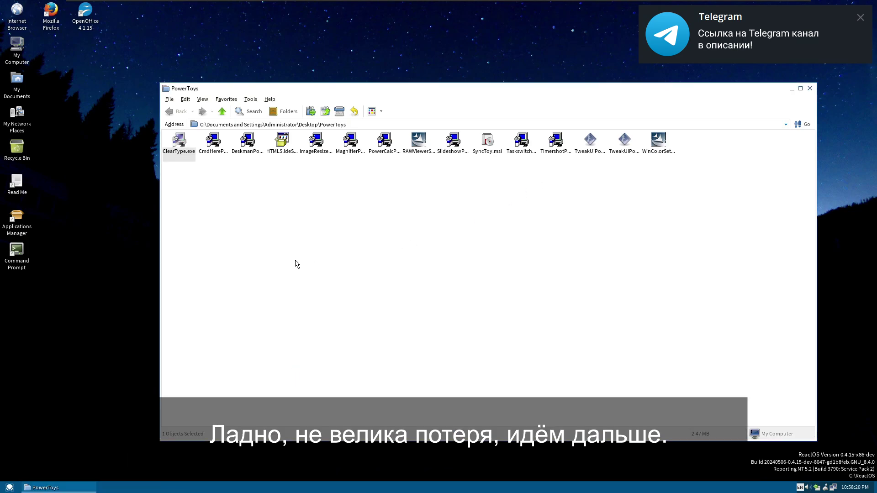
Step: Install the CmdHere Powertoy from its setup file, accepting the licence agreement and finishing the wizard
double_click(212, 139)
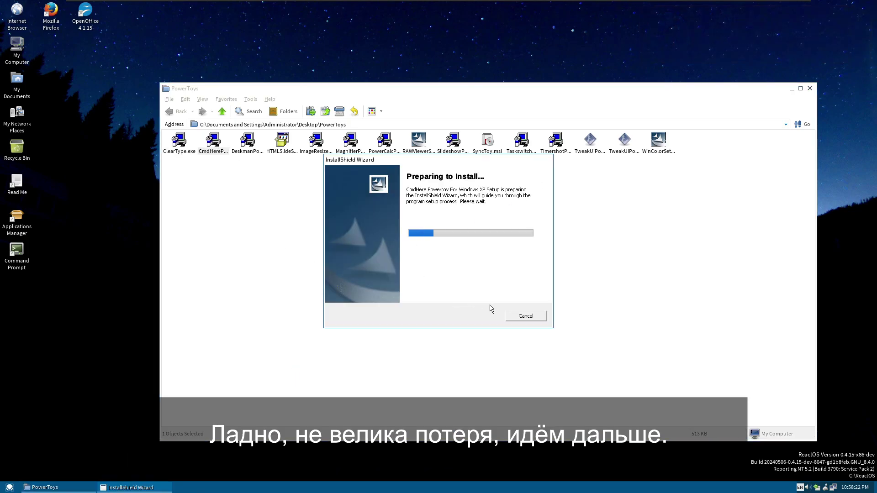
click(420, 257)
click(336, 281)
click(485, 319)
click(497, 320)
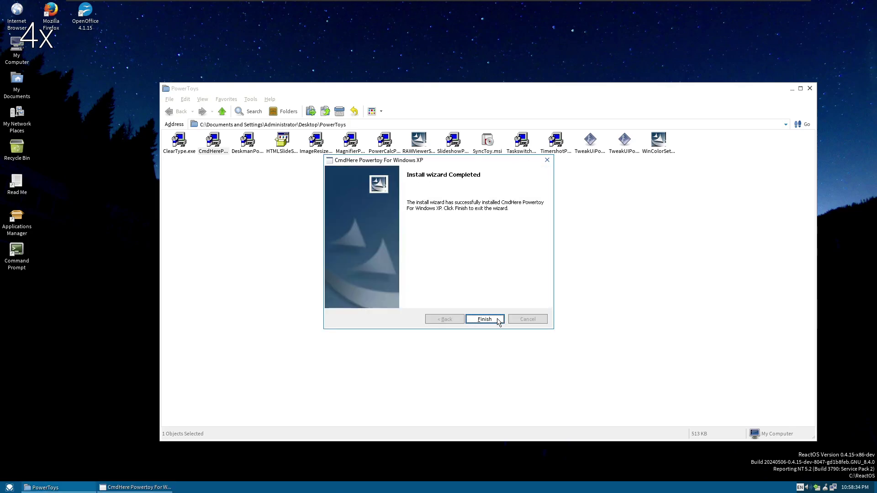
click(497, 319)
Step: Install the Deskman Powertoy from the next setup file, accepting its licence agreement and finishing the wizard
key(Right)
key(Return)
click(485, 319)
click(333, 285)
click(484, 319)
click(497, 320)
Step: Install the HTML Slideshow Powertoy, accepting its licence agreement and finishing the wizard
key(Right)
key(Return)
click(484, 319)
click(333, 284)
click(485, 318)
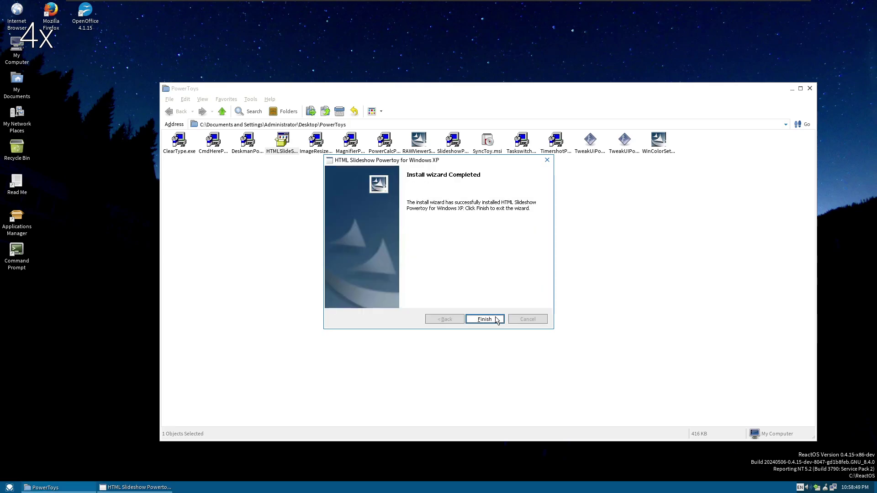
click(498, 320)
Step: Install the Image Resizer Powertoy with the Complete setup type, accepting its licence agreement
key(Right)
key(Return)
click(484, 319)
click(333, 285)
click(485, 319)
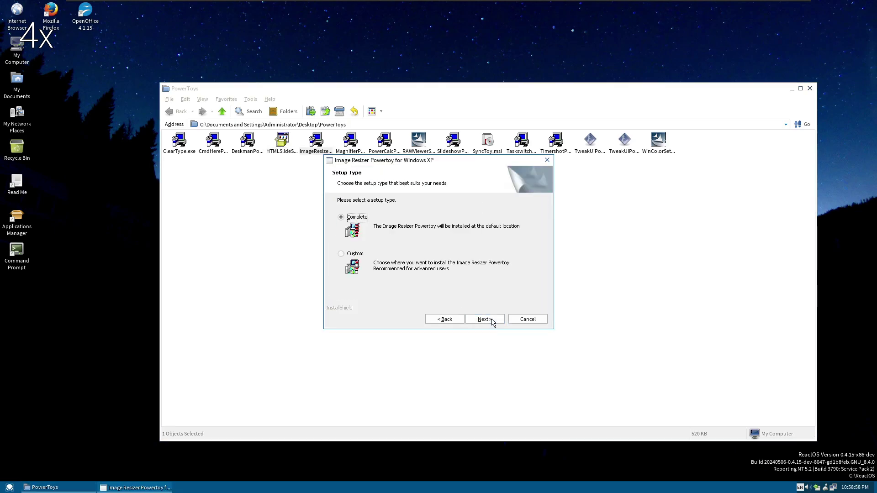
click(494, 322)
click(498, 319)
Step: Install the Magnifier Powertoy from its setup file, accepting the licence agreement and completing the wizard
key(Right)
key(Return)
click(417, 257)
click(333, 284)
click(485, 319)
click(485, 318)
click(498, 320)
Step: Install the PowerCalc Powertoy from its setup file, accepting the licence agreement and completing the wizard
key(Right)
key(Return)
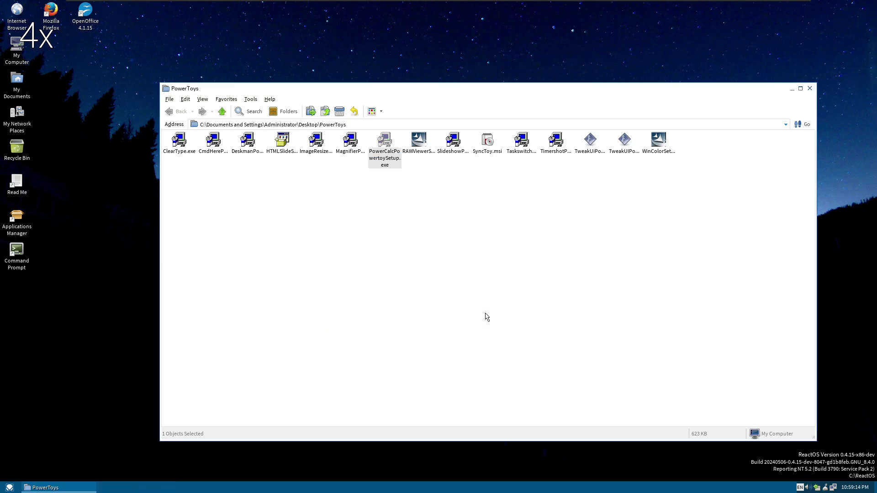
click(333, 285)
click(484, 319)
click(485, 319)
click(484, 319)
Step: Try to install the RAW Image Thumbnailer and Viewer with Microsoft .NET Framework 1.1, agreeing to its licence and dismissing the setup messages
key(Right)
key(Return)
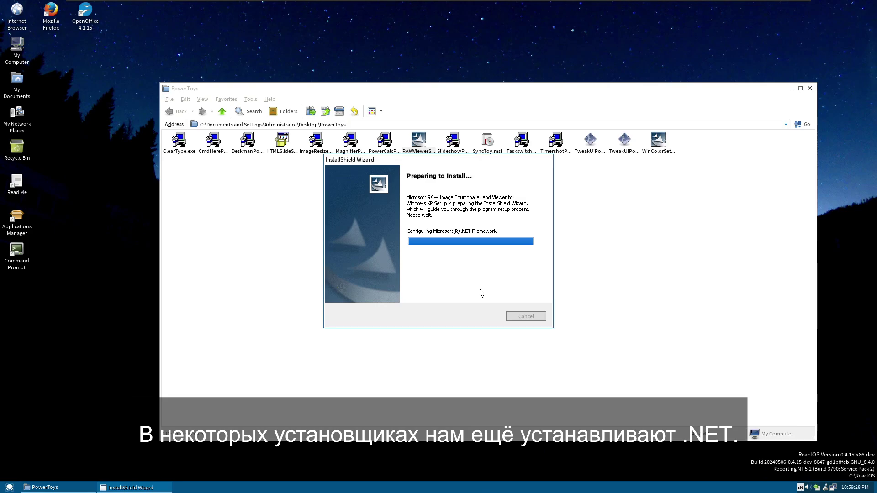
click(423, 280)
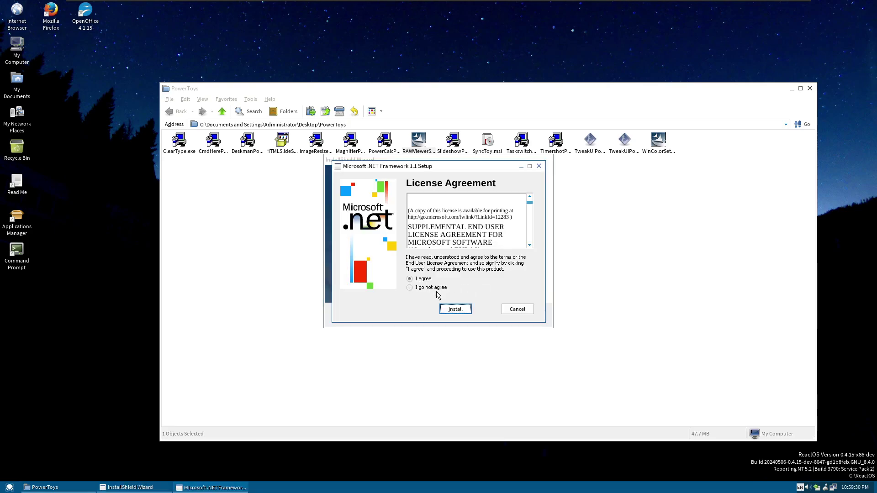
click(456, 310)
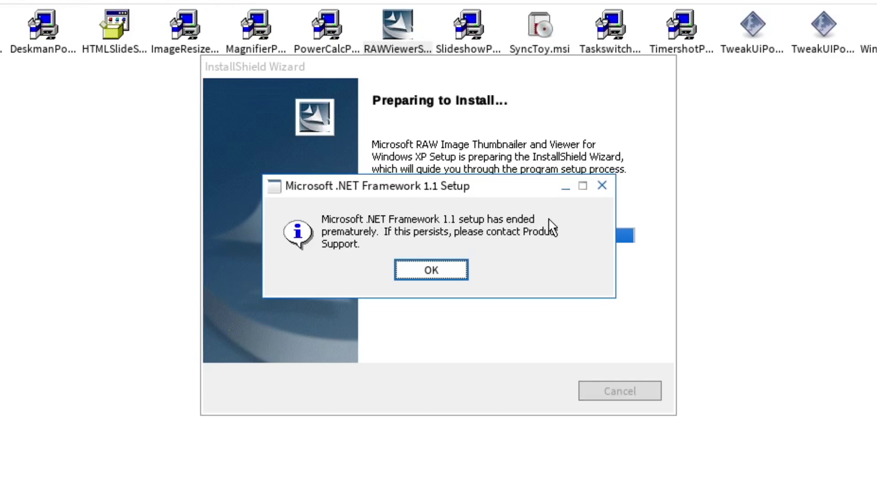
click(421, 269)
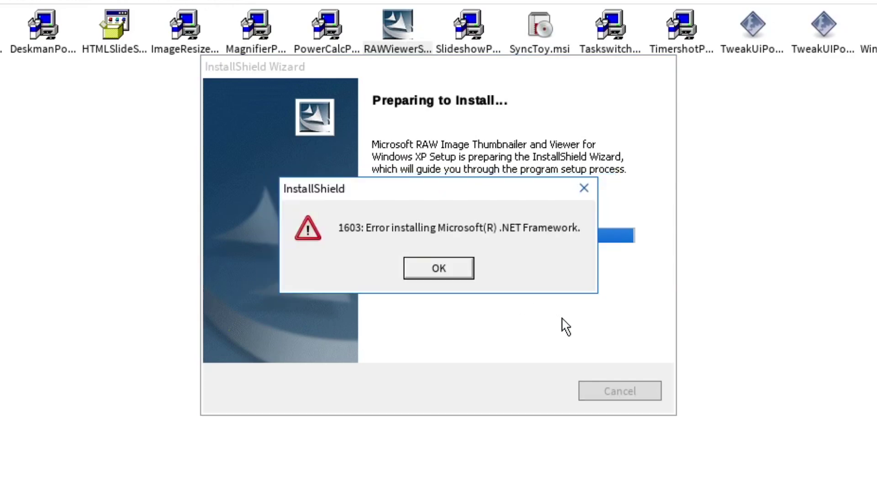
click(431, 273)
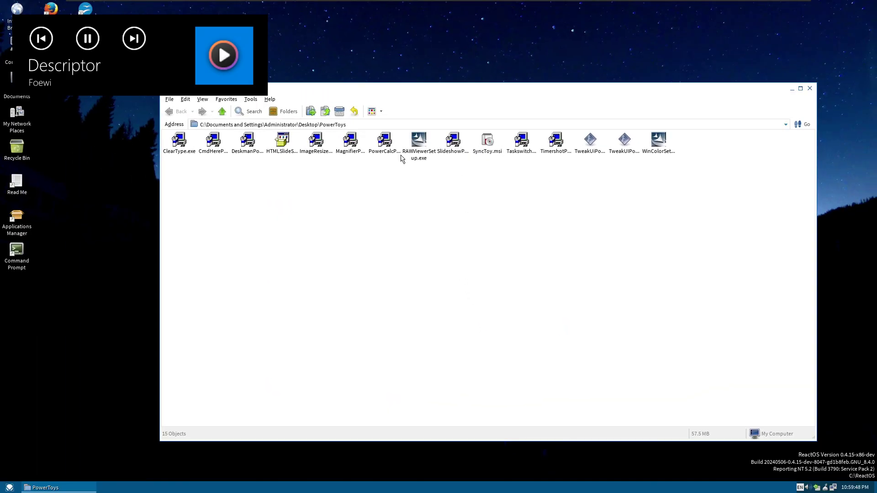
Step: Install the Slideshow Generator Powertoy from its setup file, accepting the licence agreement and completing the wizard
double_click(453, 141)
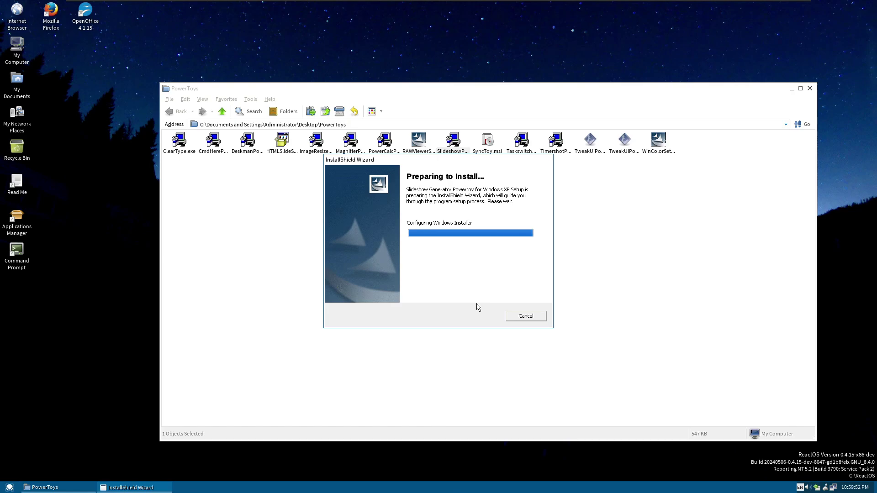
click(484, 319)
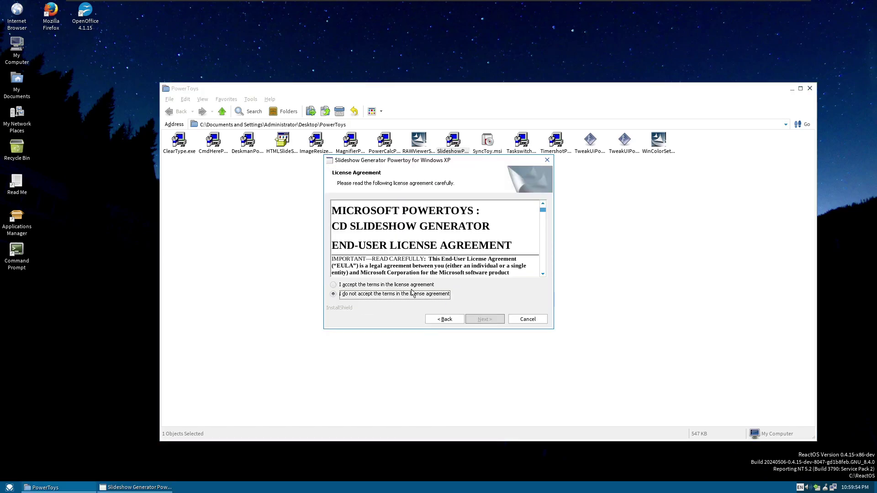
click(492, 316)
click(494, 319)
click(494, 318)
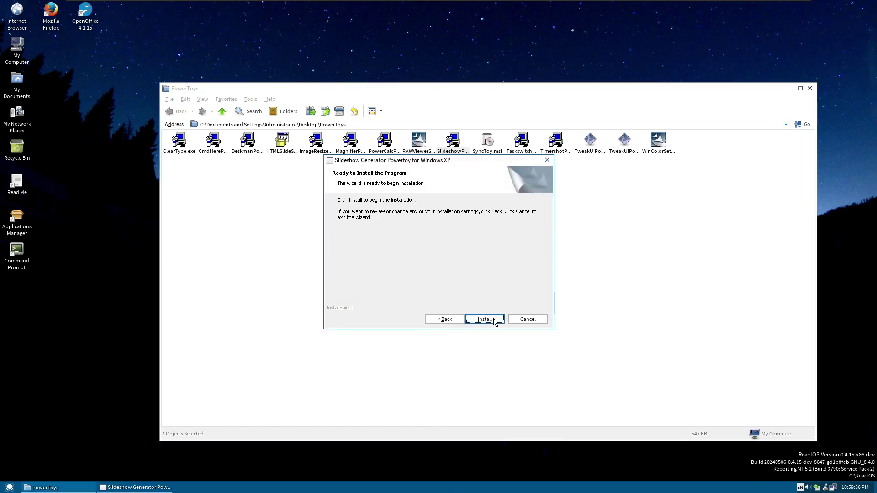
click(494, 319)
click(493, 319)
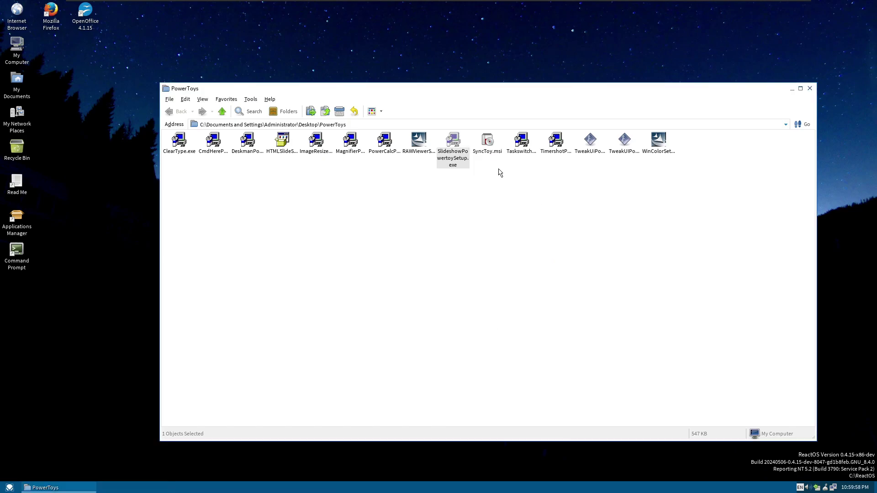
Step: Try to install SyncToy, opening the .NET Framework download page from its setup, skimming the page and closing the browser
double_click(488, 141)
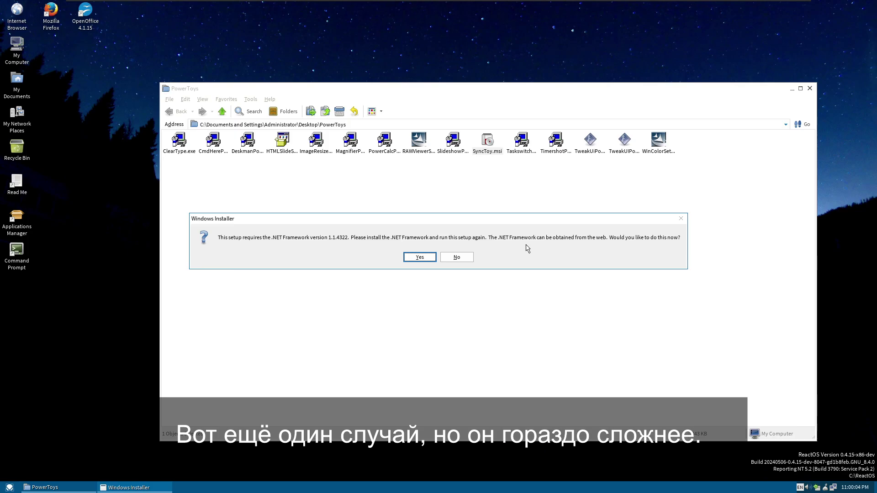
click(432, 258)
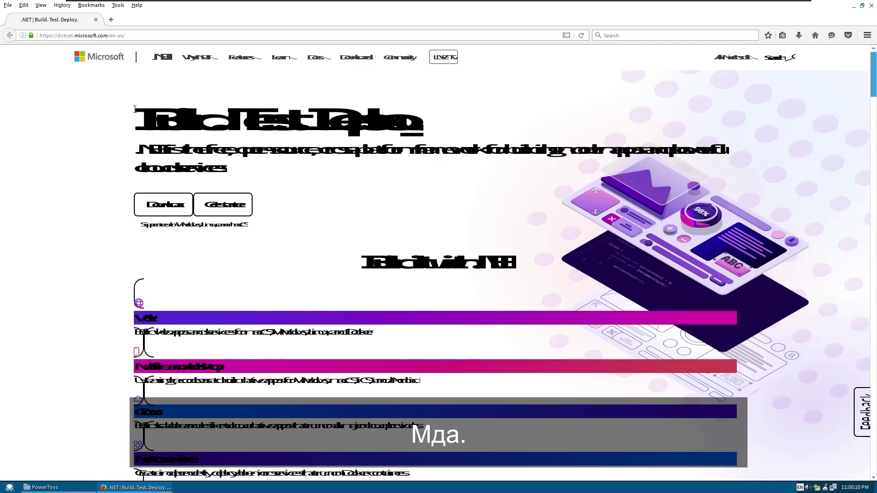
scroll(392, 239, down, 15)
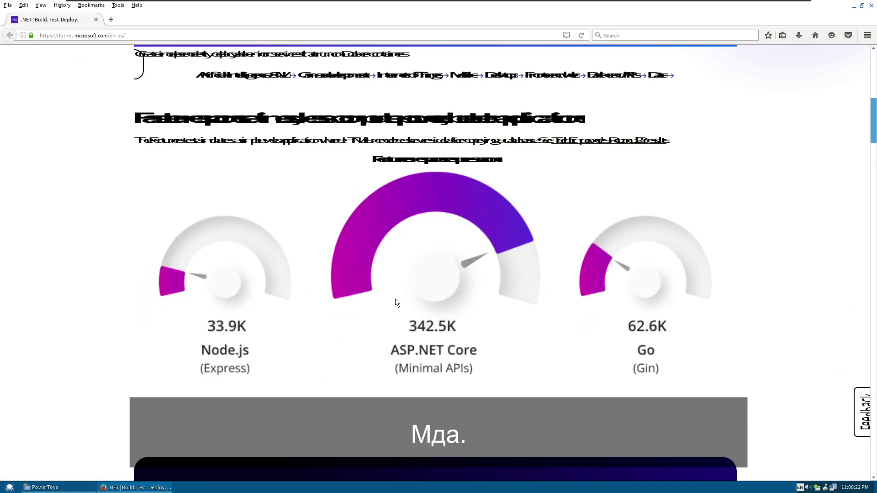
scroll(428, 389, up, 15)
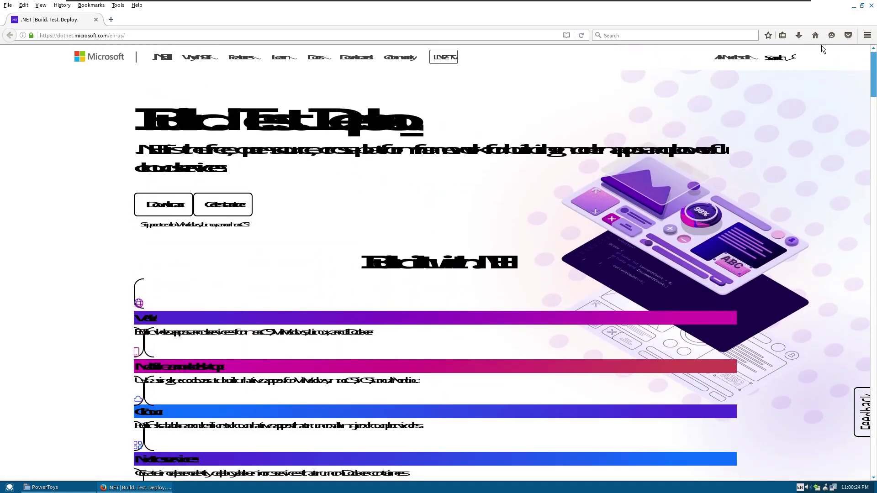
click(872, 6)
Step: Install the Taskswitch Powertoy from its setup file and complete its wizard
double_click(521, 141)
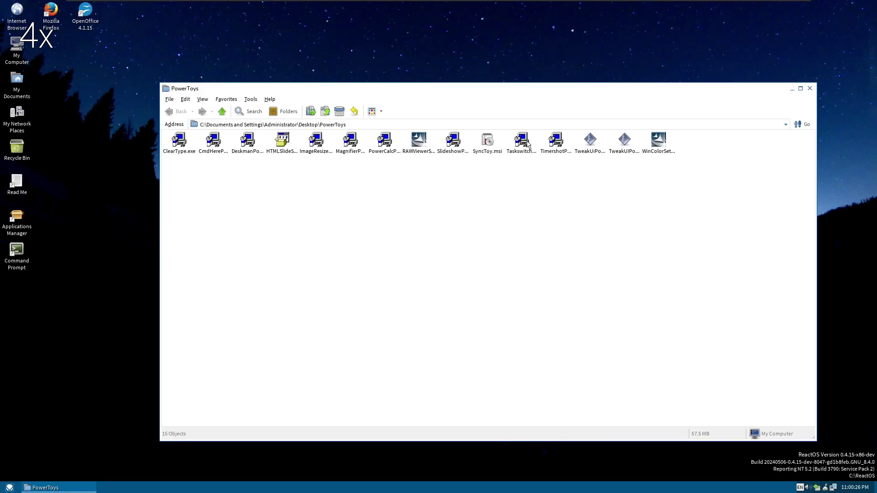
click(484, 319)
click(485, 319)
Step: Install the Timershot Powertoy with the Complete setup type, and the Tweak UI Powertoy from its standard (non-ia64) setup file
double_click(555, 141)
click(485, 319)
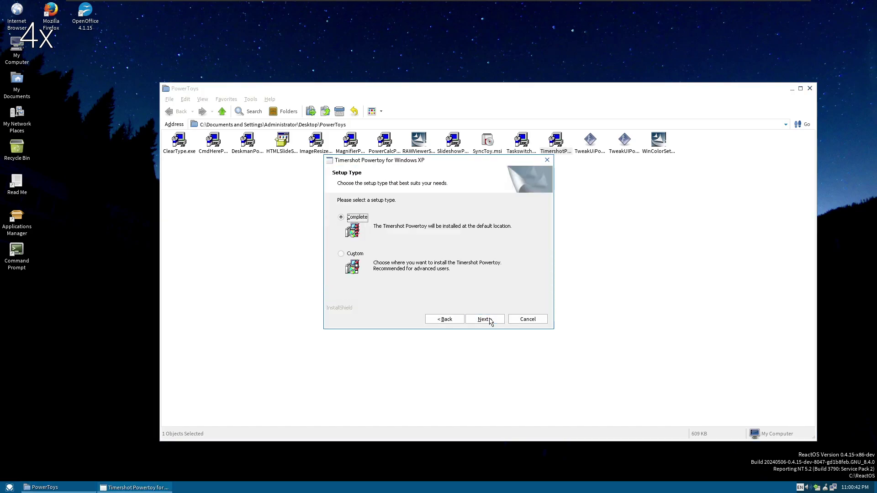
click(485, 318)
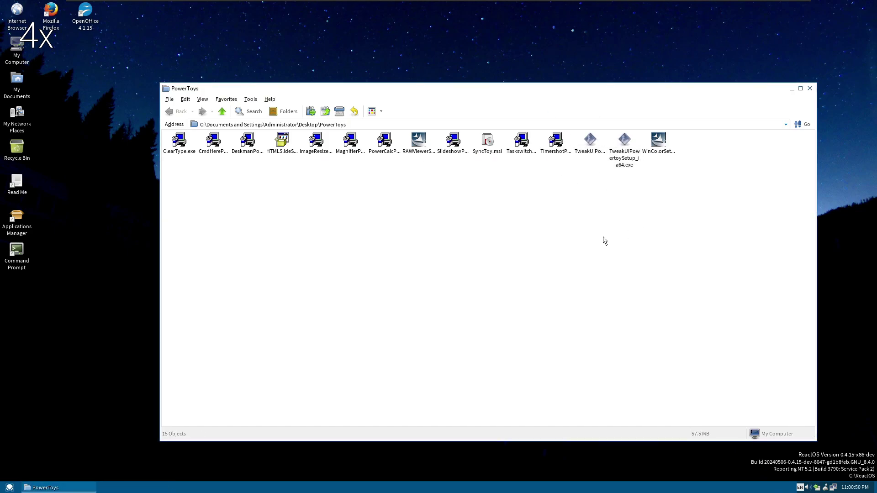
double_click(594, 142)
click(194, 195)
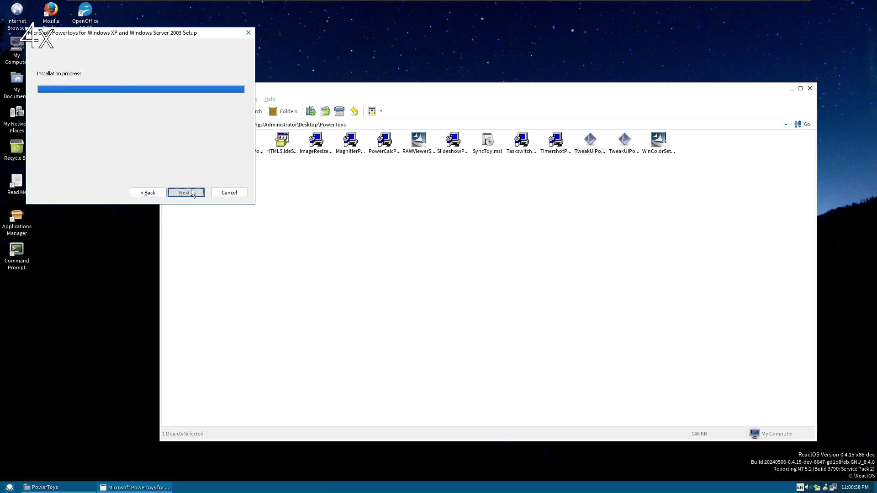
Step: Try to install the WinColor Powertoy from WinColorSetup.exe and dismiss the setup message
double_click(658, 141)
click(167, 487)
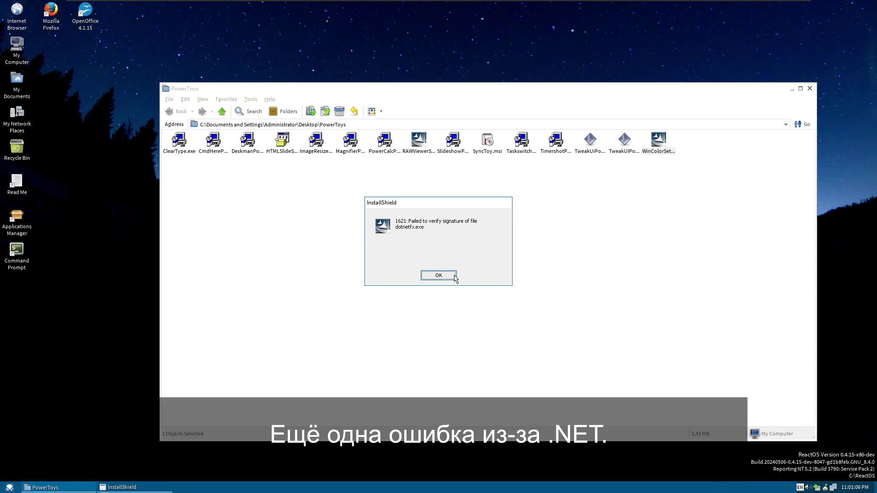
click(429, 276)
Step: Close the PowerToys folder window and move the PowerToys folder to the upper-right corner of the desktop
drag(182, 145, 707, 219)
click(558, 290)
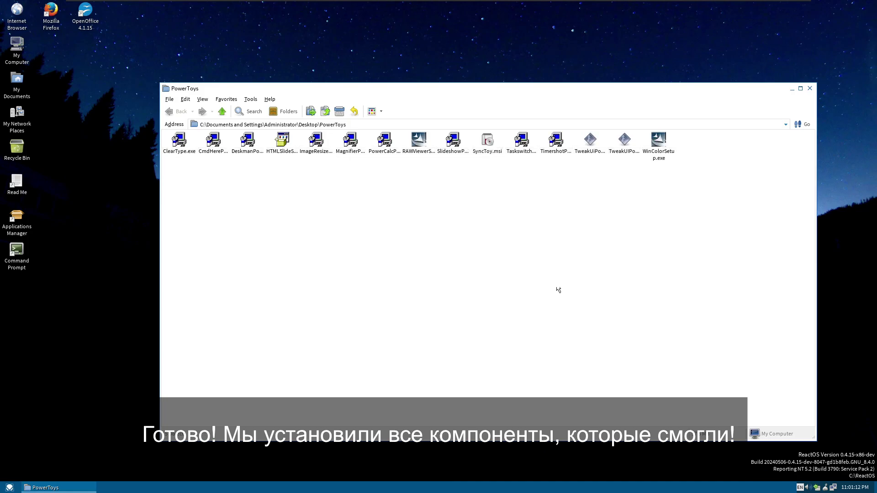
click(811, 89)
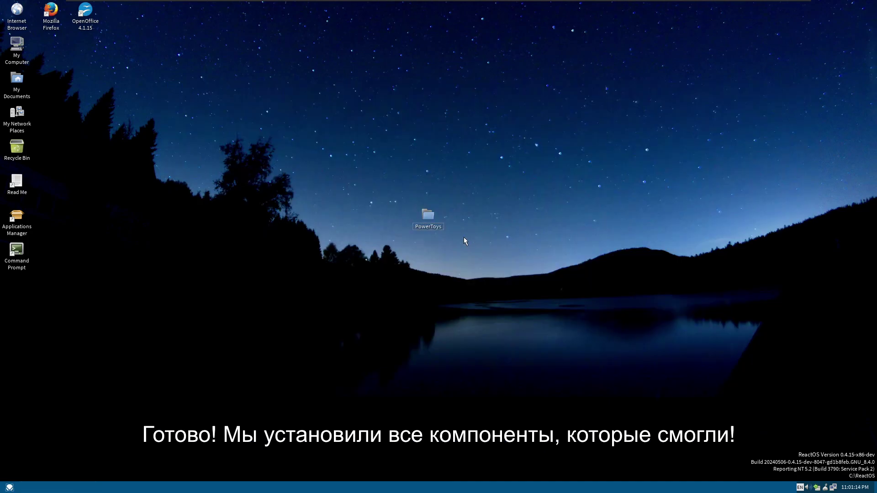
drag(430, 219, 839, 18)
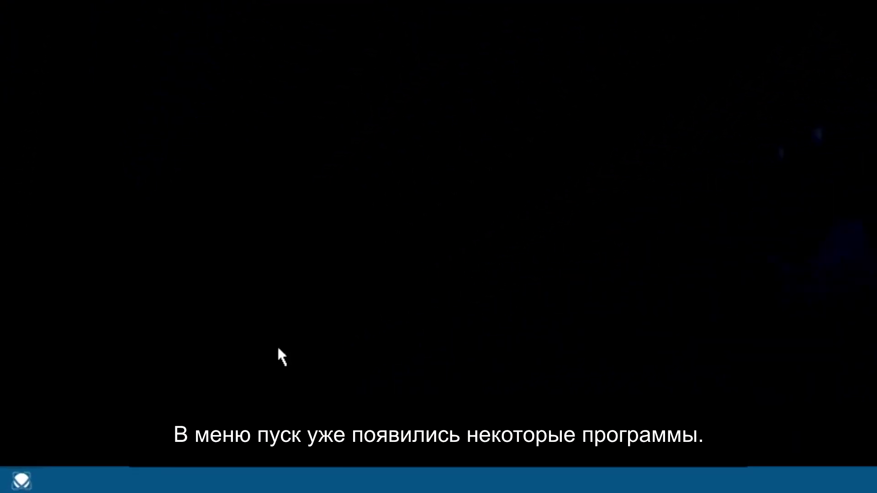
Step: Create a desktop shortcut to the Powertoys for Windows XP program group
click(9, 487)
mouse_move(109, 202)
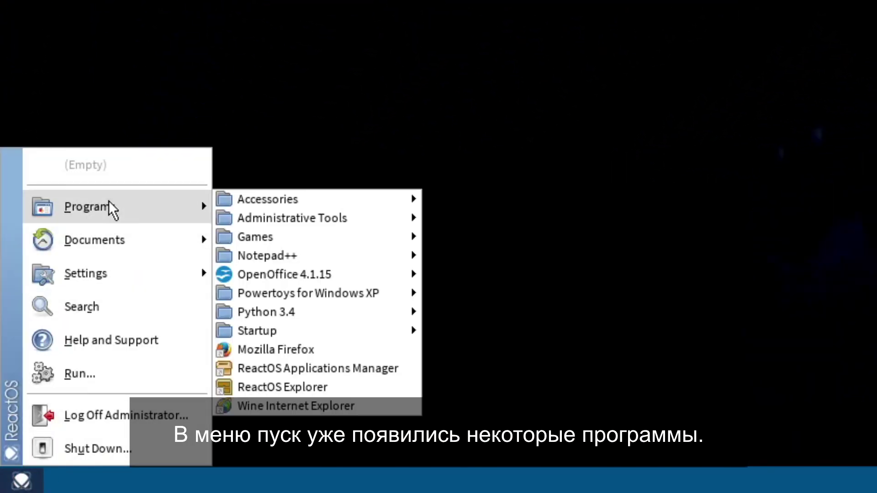
mouse_move(319, 297)
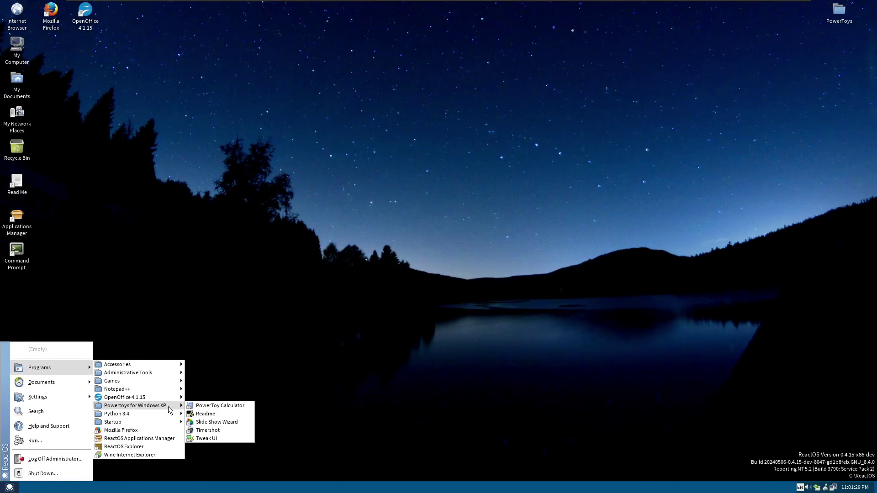
right_click(388, 294)
mouse_move(456, 171)
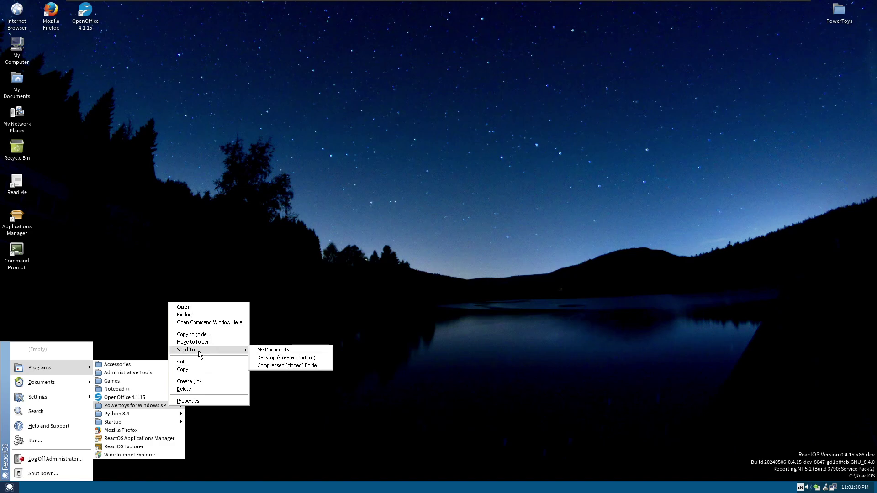
click(280, 357)
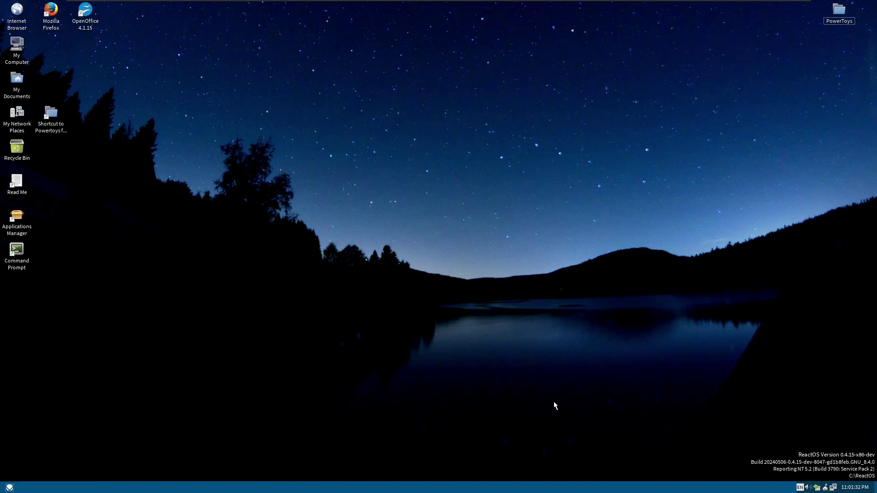
Step: Show the Desktop and Quick Launch toolbars on the taskbar while looking for the Magnifier and desktop manager toolbars
right_click(593, 490)
mouse_move(613, 396)
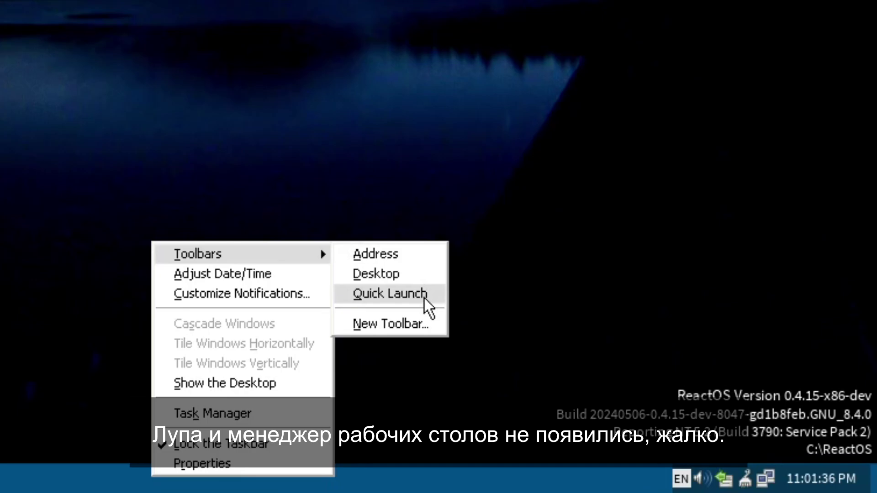
click(409, 279)
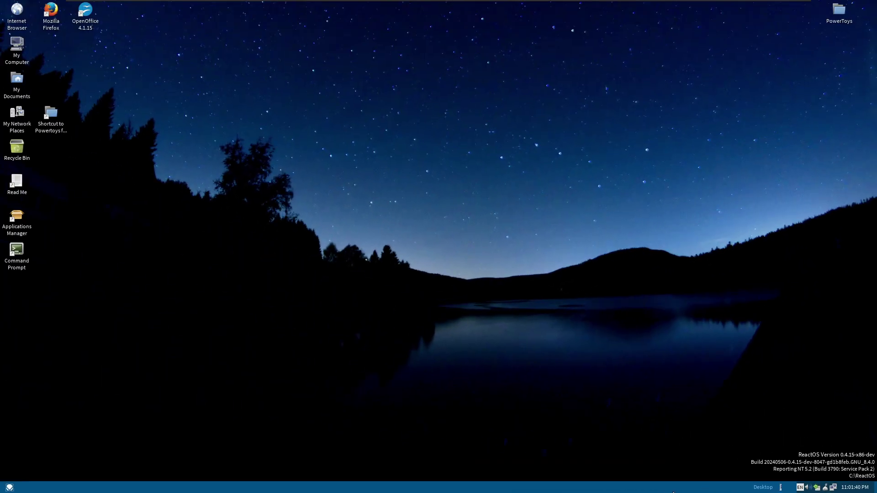
right_click(674, 492)
mouse_move(688, 404)
click(765, 421)
right_click(703, 481)
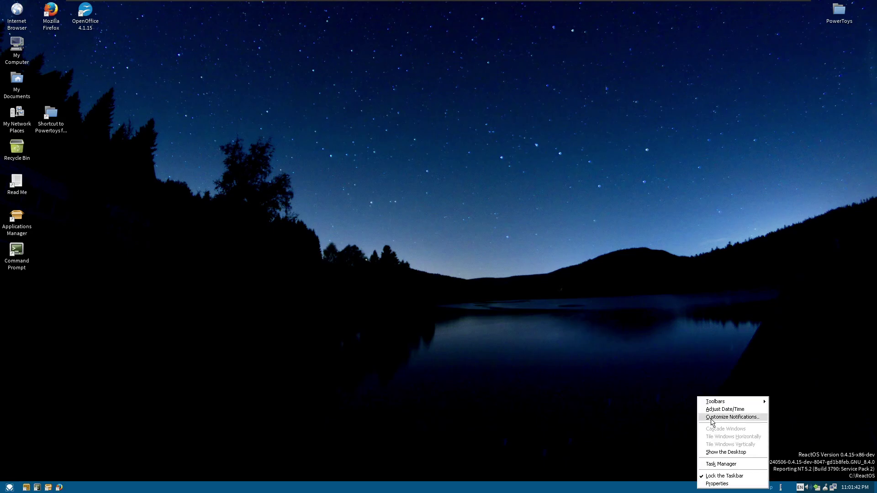
click(786, 404)
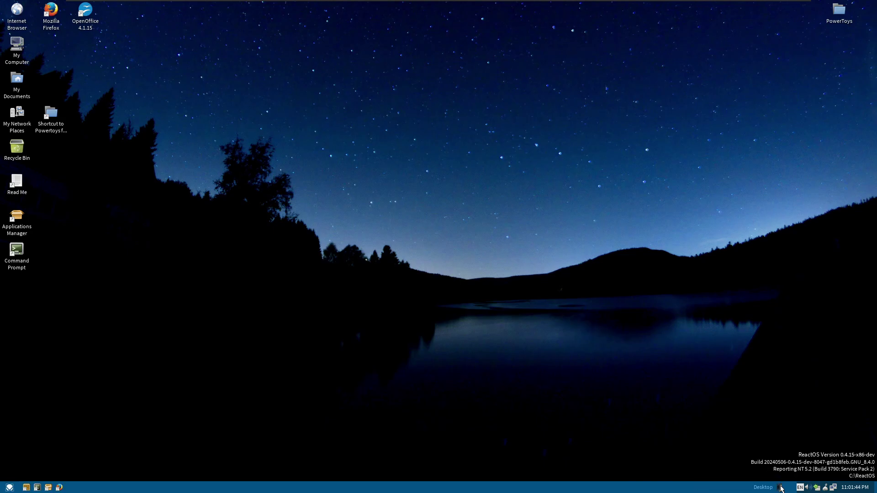
Step: Hide the Desktop and Quick Launch toolbars from the taskbar
right_click(726, 490)
mouse_move(736, 400)
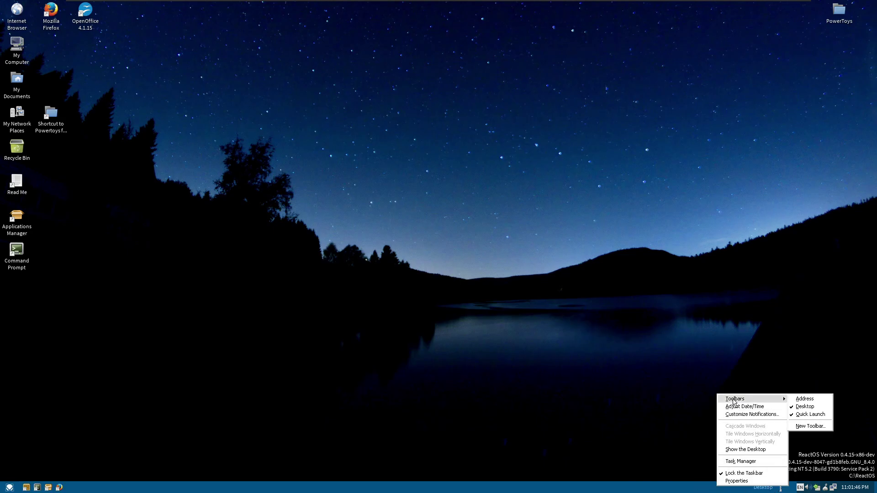
click(804, 406)
right_click(684, 488)
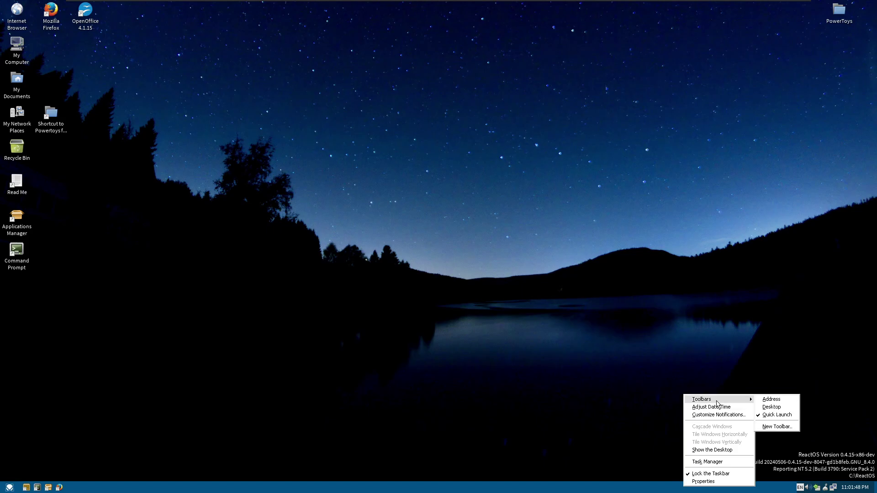
click(780, 414)
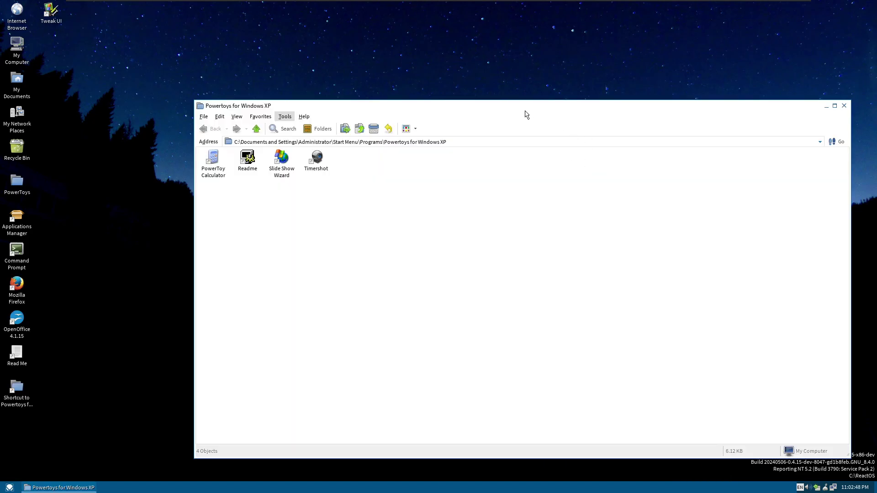
Step: Launch PowerToy Calculator from the Powertoys for Windows XP folder and reposition its window on the desktop
drag(525, 114, 498, 81)
double_click(204, 133)
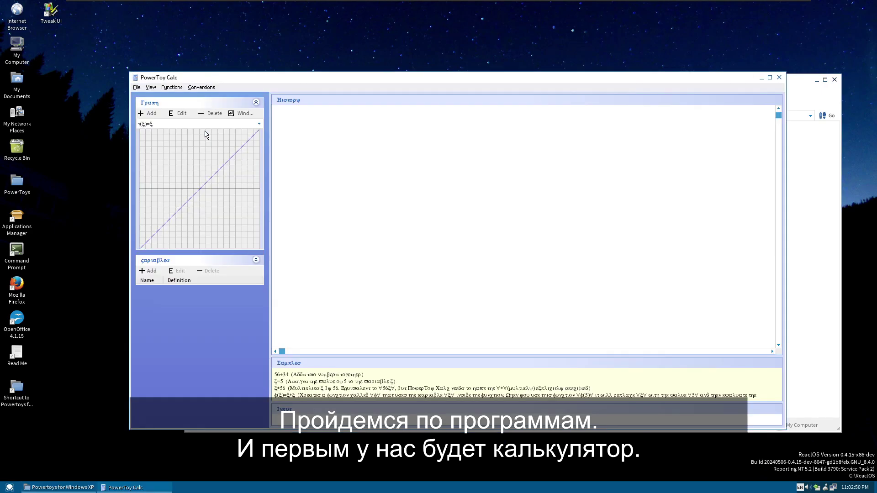
drag(267, 79, 253, 72)
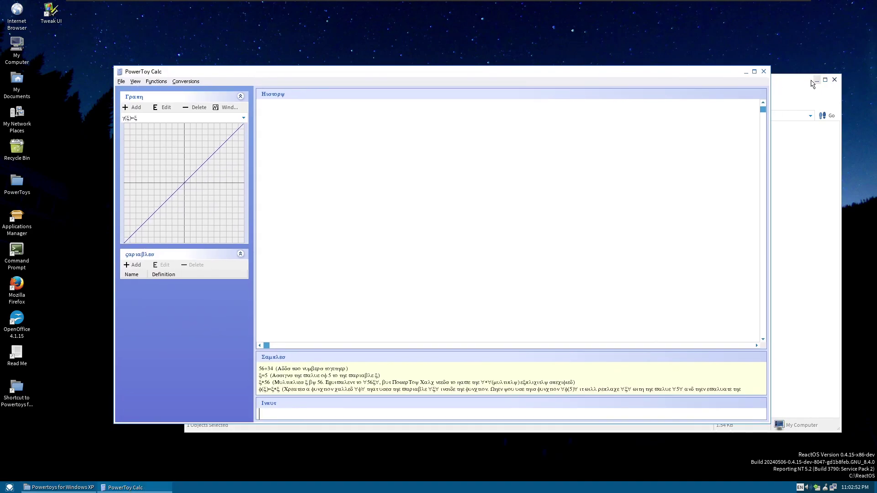
drag(656, 71, 674, 70)
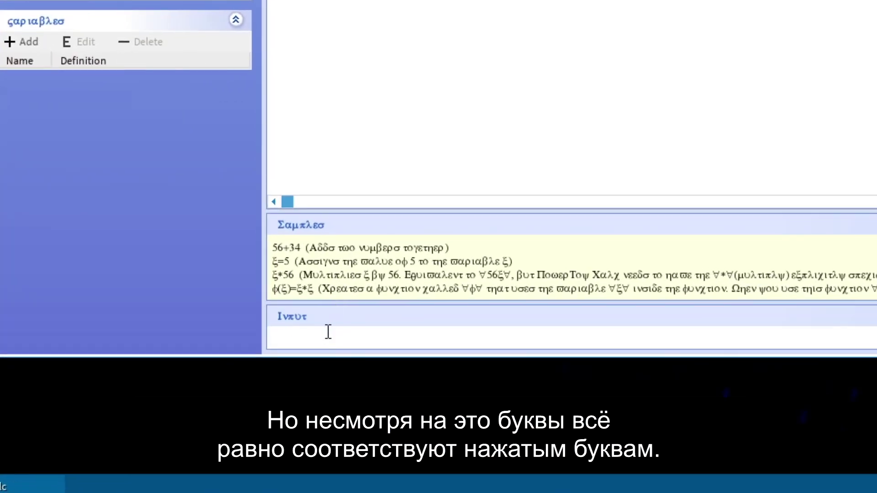
Step: Test letter entry in the calculator's input line with "aabcdefg" and clear the line
text(abc)
key(BackSpace)
key(BackSpace)
text(abcdefg)
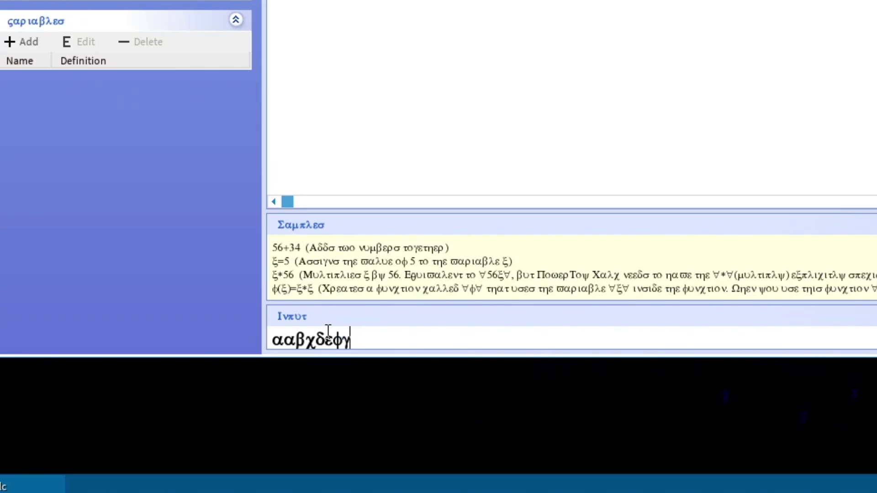
key(BackSpace)
key(BackSpace)
key(BackSpace)
key(BackSpace)
key(BackSpace)
key(BackSpace)
key(BackSpace)
key(BackSpace)
Step: Enter the sample text "lol kek cheburek like" in the calculator's input line and erase it
text(lol kek cheburek like)
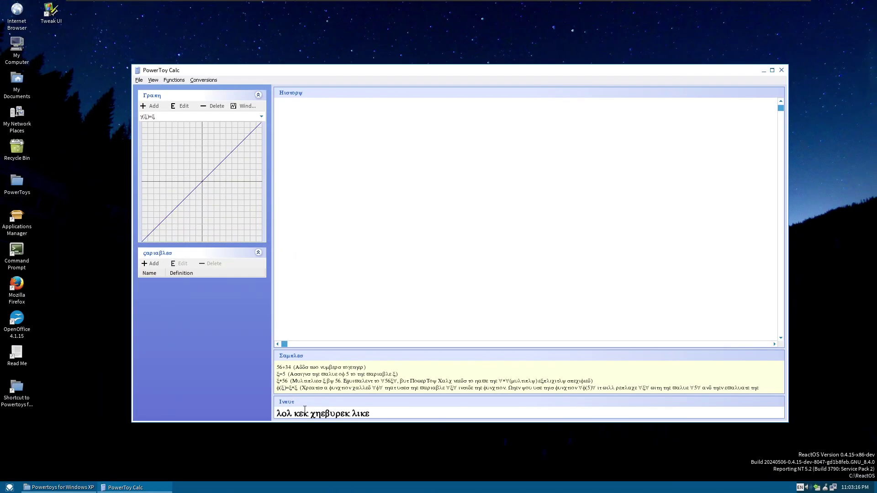
key(BackSpace)
key(BackSpace)
key(BackSpace)
key(BackSpace)
key(BackSpace)
key(BackSpace)
key(BackSpace)
key(BackSpace)
key(BackSpace)
key(BackSpace)
key(BackSpace)
key(BackSpace)
key(BackSpace)
key(BackSpace)
key(BackSpace)
key(BackSpace)
key(BackSpace)
key(BackSpace)
key(BackSpace)
key(BackSpace)
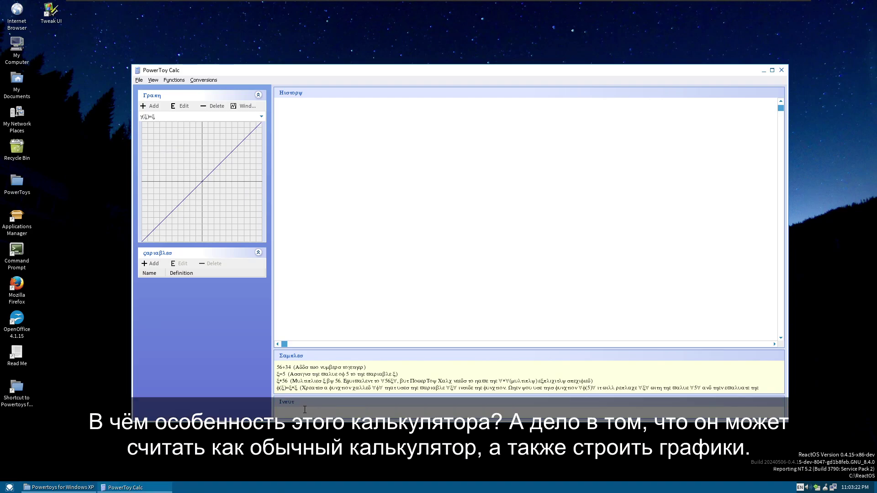
Step: Calculate 2+2 in PowerToy Calculator
text(2+2)
key(Return)
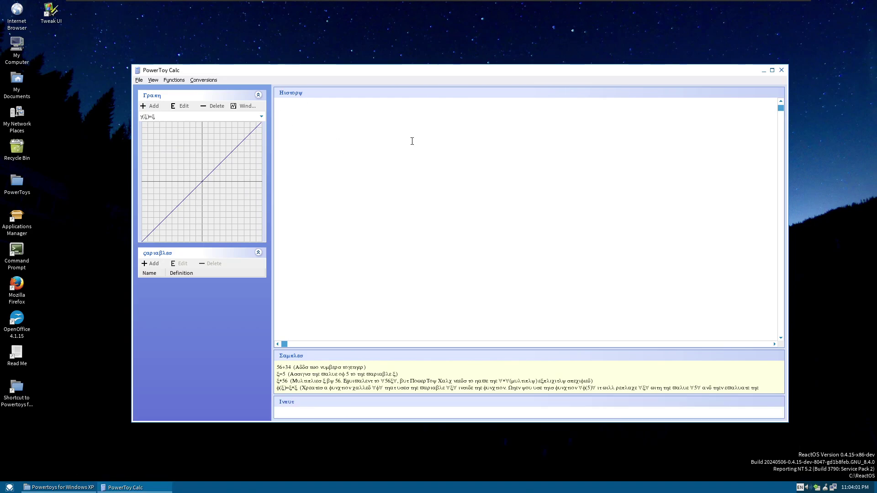
Step: Plot the preset graph function(var)=var*cos(var) in the calculator's graph area
click(179, 118)
click(178, 133)
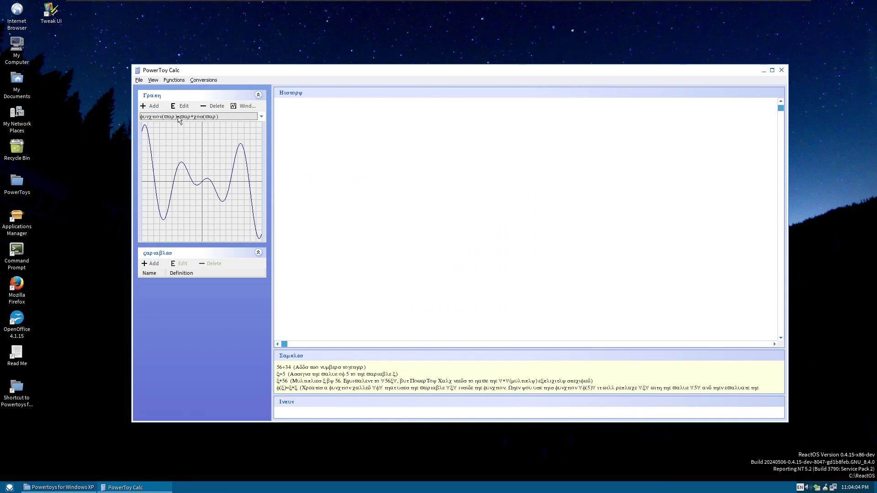
Step: Switch the calculator's graph area through other preset functions, finishing on the straight-line one
click(178, 119)
click(178, 139)
click(178, 118)
click(178, 133)
click(178, 118)
click(178, 126)
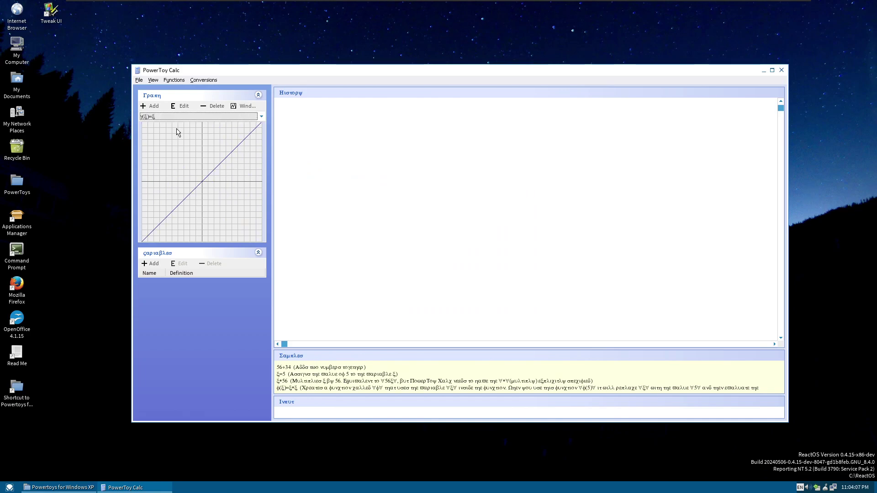
Step: Define f(x) in the calculator's input line as x*x, x/2 and x*2 in succession
click(366, 412)
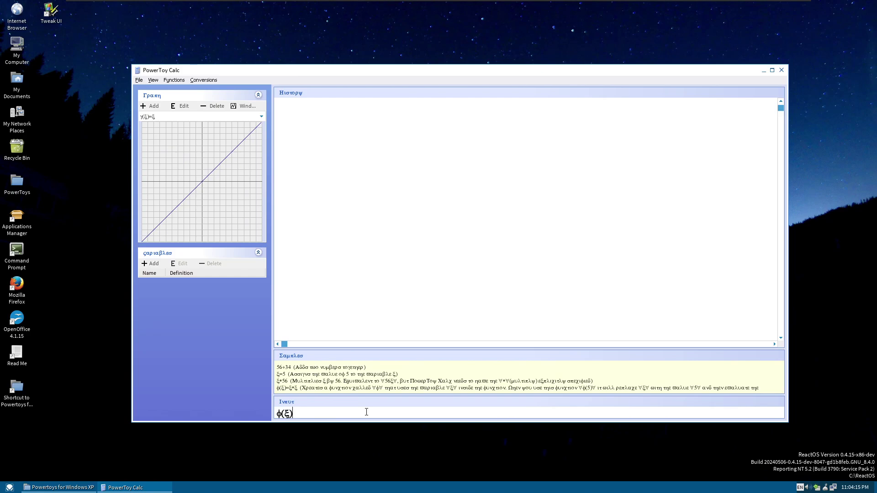
text(x)
key(Return)
key(Up)
key(BackSpace)
key(BackSpace)
text(/2)
key(Return)
key(Return)
Step: Redefine f(x) in succession as x*x+2, x*x-5, x*x-x and x*x-1
key(Up)
key(BackSpace)
key(BackSpace)
text(*x+2)
key(Return)
key(Up)
key(BackSpace)
key(BackSpace)
text(-5)
key(Return)
key(Up)
key(BackSpace)
text(x)
key(Return)
key(Up)
key(BackSpace)
text(1)
key(Return)
Step: Redefine f(x) in succession as x*x, x+7, x-8 and finally x
key(Up)
key(BackSpace)
key(BackSpace)
key(Return)
key(Up)
key(BackSpace)
key(BackSpace)
text(+7)
key(Return)
key(Up)
key(BackSpace)
key(BackSpace)
text(-8)
key(Return)
key(Up)
key(BackSpace)
key(BackSpace)
key(Return)
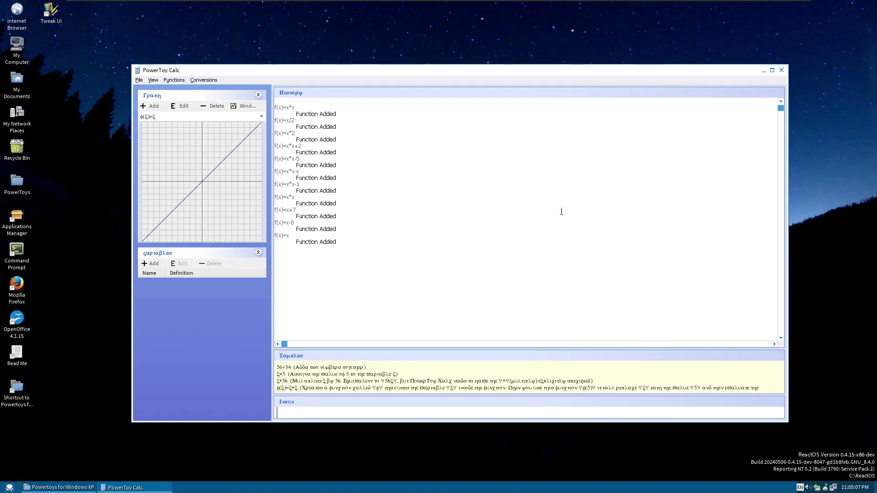
Step: Close PowerToy Calculator and launch Slide Show Wizard from the Powertoys for Windows XP folder
click(782, 71)
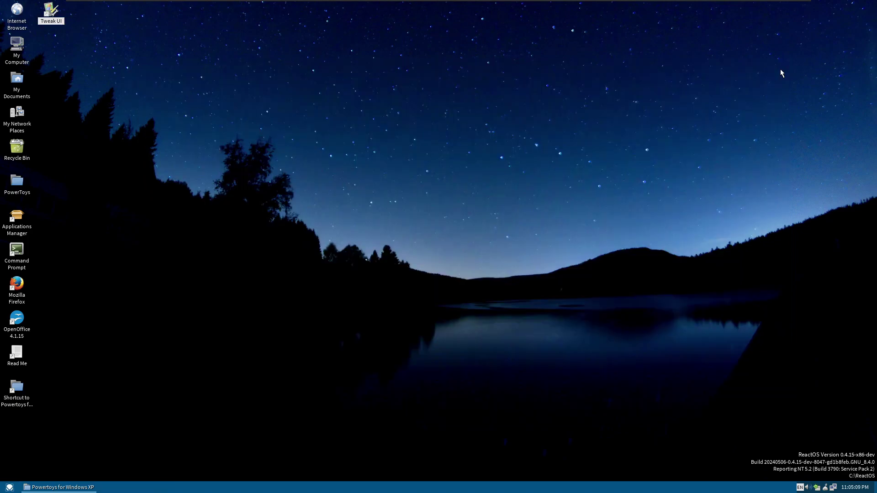
click(530, 244)
click(60, 488)
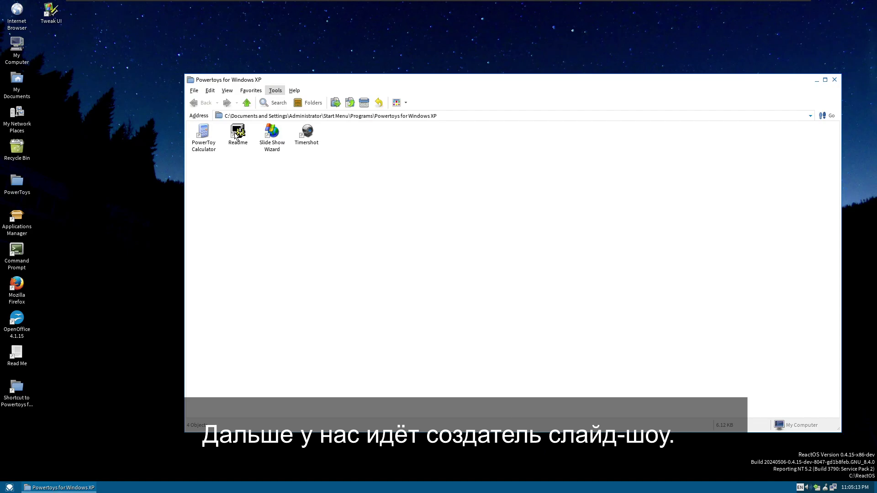
double_click(273, 133)
click(817, 80)
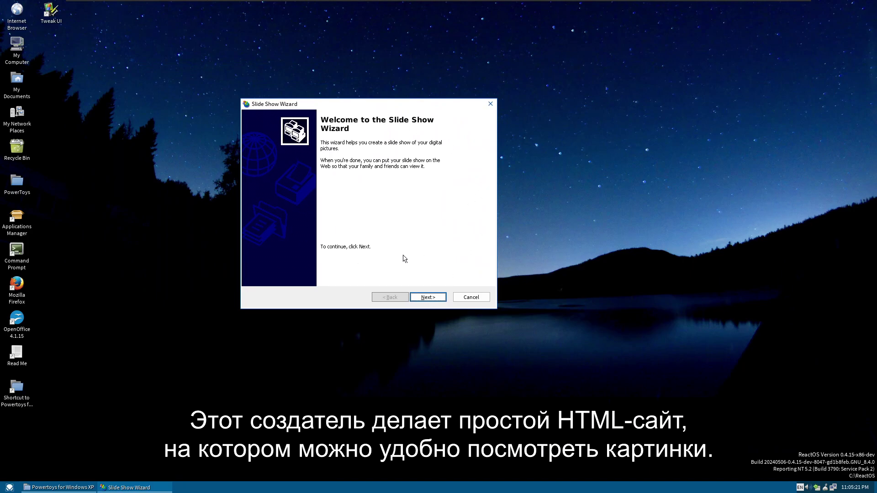
Step: Add wallpaper1.jpg, wallpaper2.jpg and wallpaper3.jpg from the Downloads folder to the slide show and continue to its options
click(434, 297)
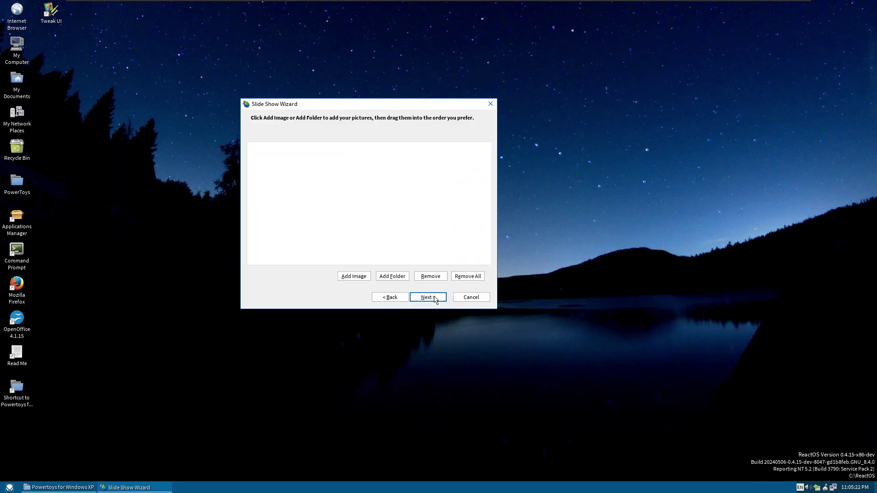
click(365, 277)
double_click(309, 195)
double_click(312, 164)
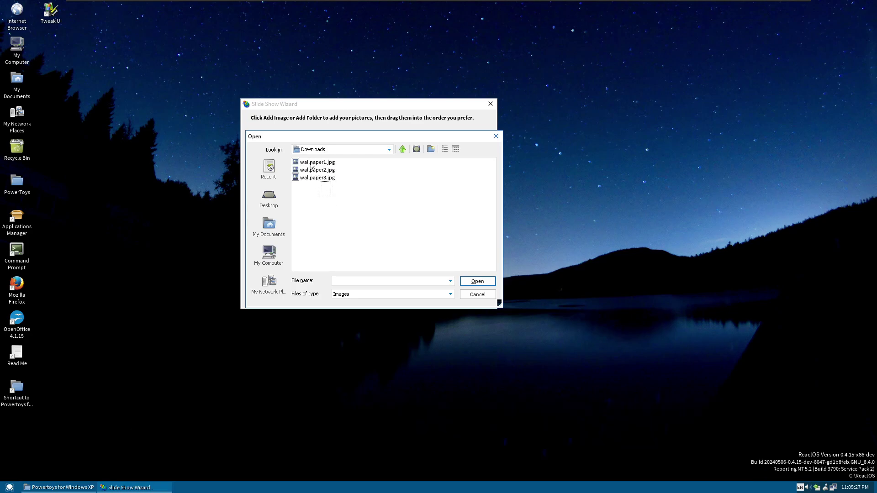
drag(312, 166, 311, 165)
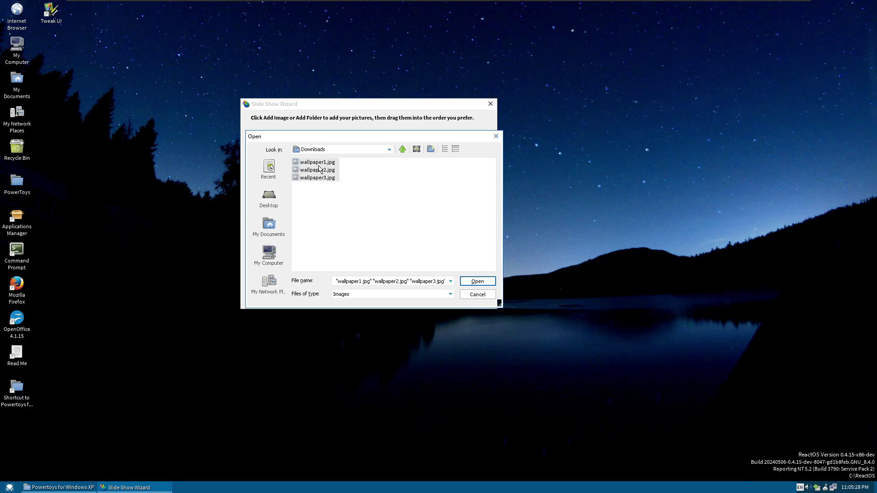
click(477, 281)
click(422, 301)
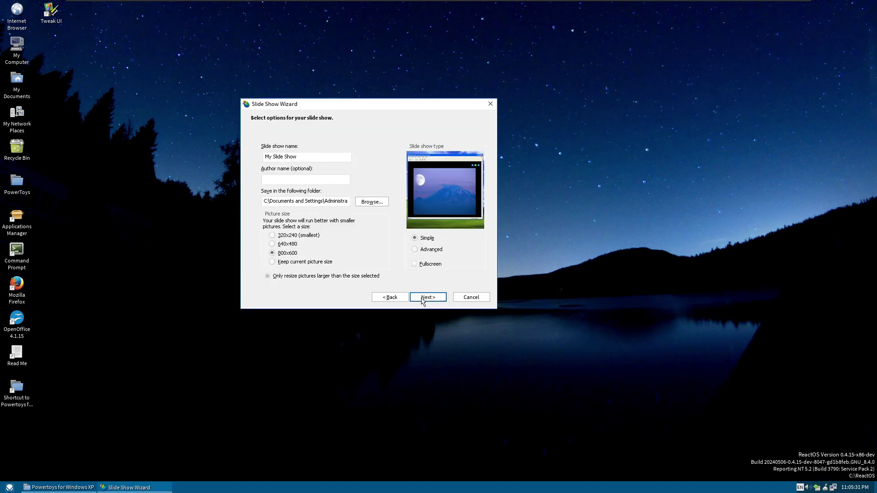
Step: Choose the Advanced slide show type without fullscreen and keep the current picture size
click(425, 250)
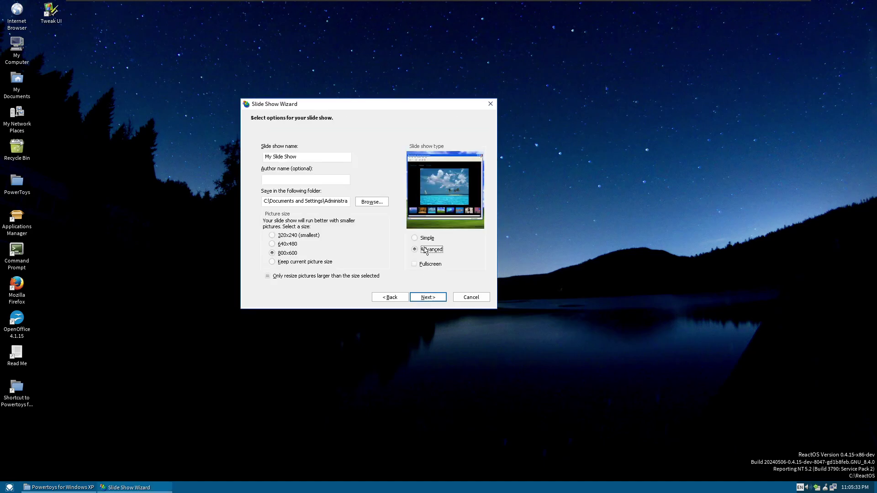
click(424, 241)
click(425, 250)
click(416, 264)
click(415, 265)
click(298, 263)
Step: Set the Desktop as the save folder, disable resizing only larger pictures, and generate the slide show
click(327, 177)
click(357, 199)
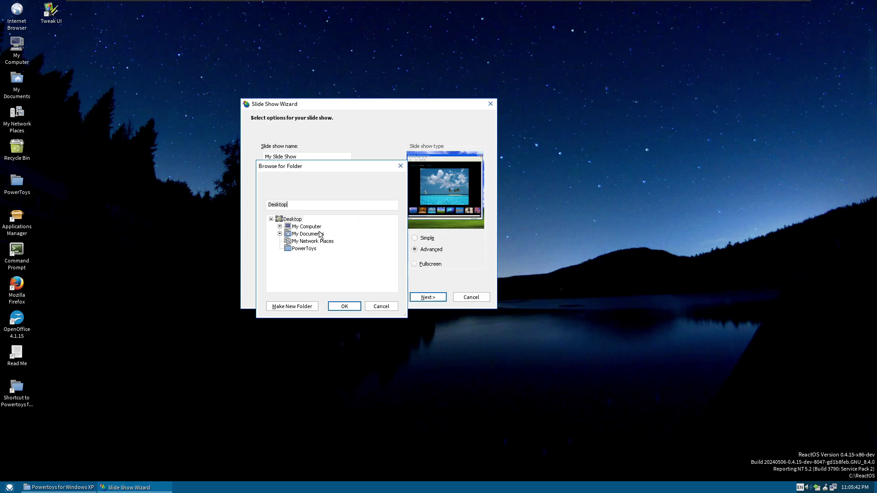
click(357, 305)
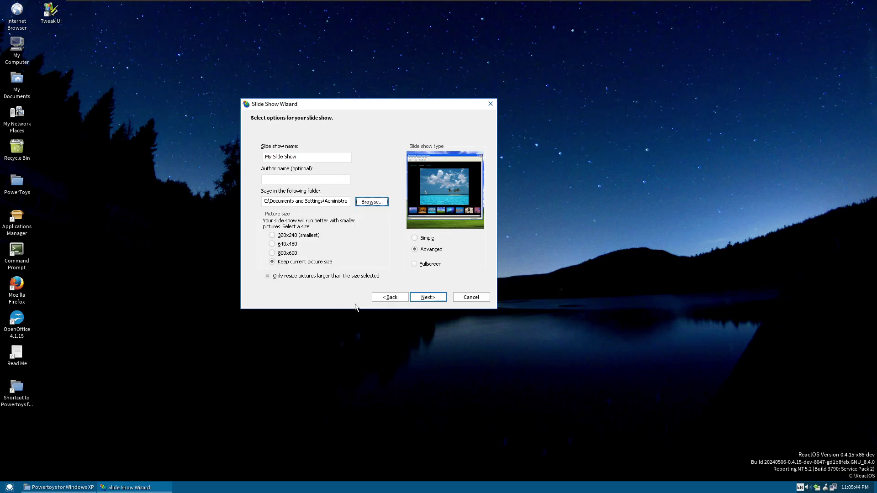
click(336, 276)
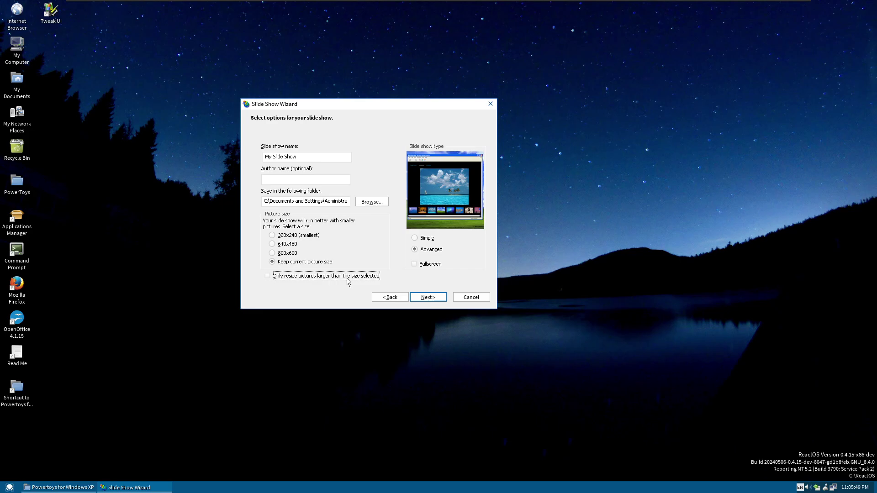
click(428, 298)
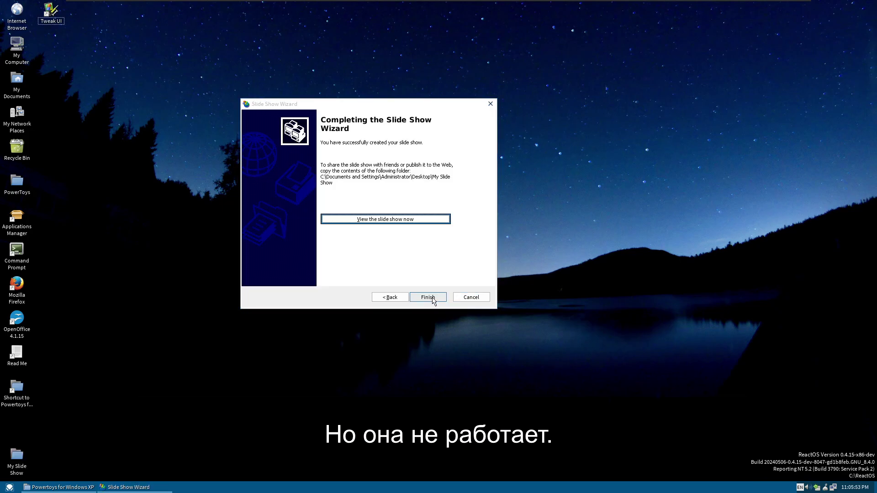
Step: Try to view the created slide show from the wizard's completion page
click(388, 221)
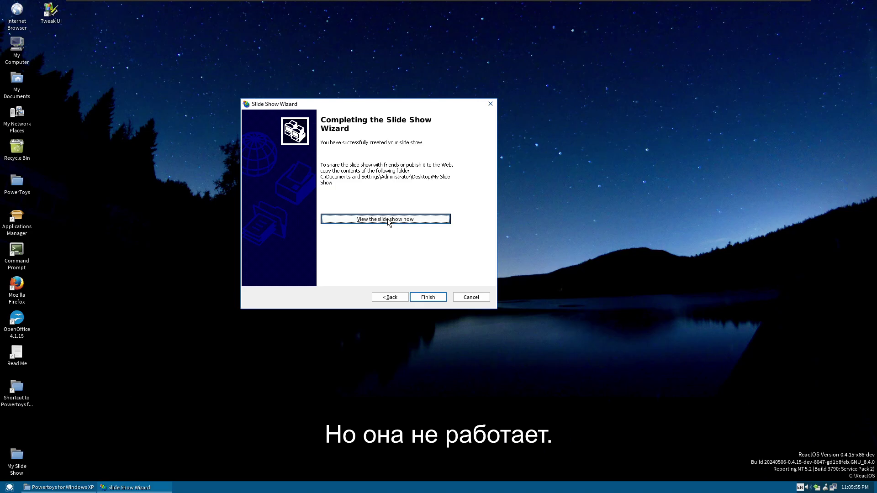
click(388, 221)
click(387, 222)
click(386, 222)
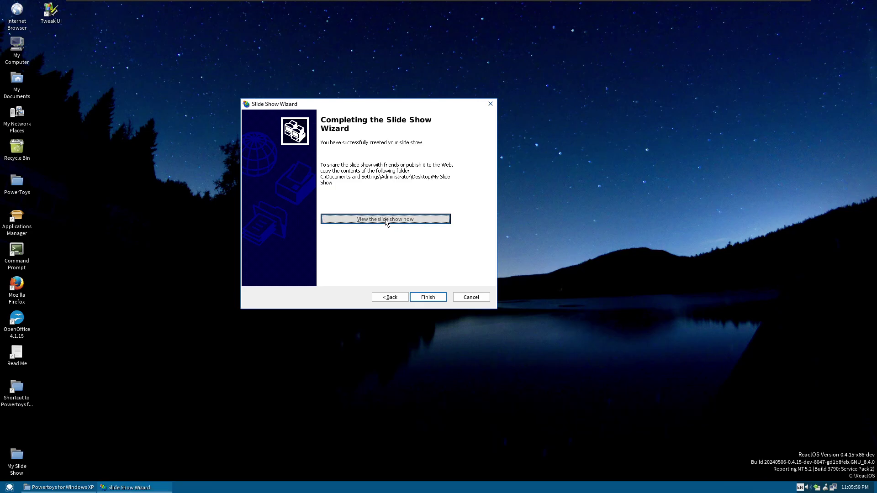
Step: Finish the Slide Show Wizard and dismiss the htmlgen.exe application error dialog
click(428, 298)
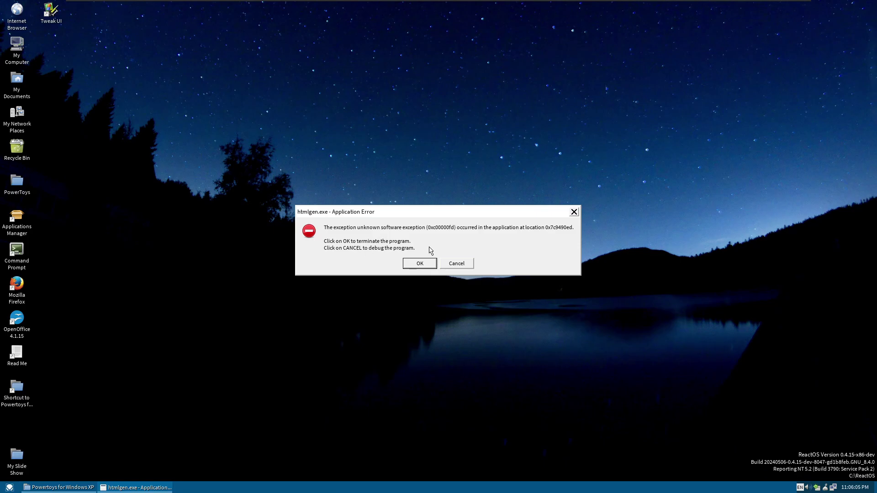
click(456, 264)
right_click(455, 261)
click(450, 259)
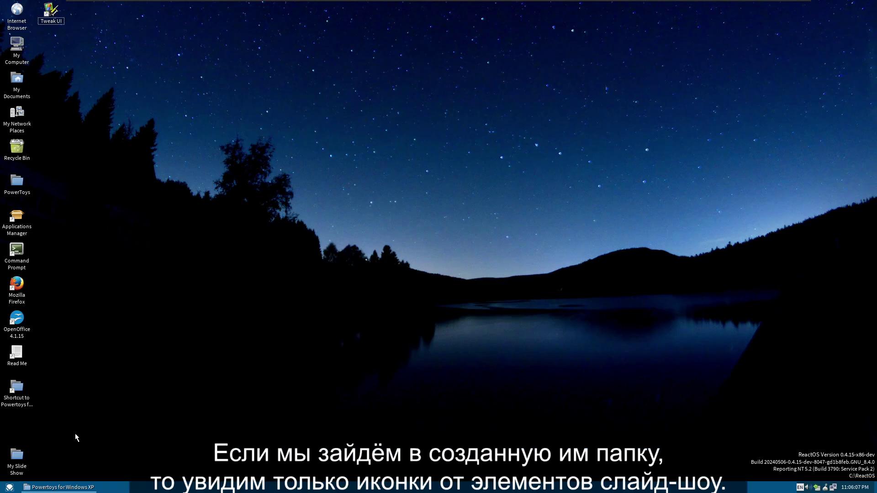
Step: Examine the files in the images subfolder of the My Slide Show folder on the desktop
double_click(16, 455)
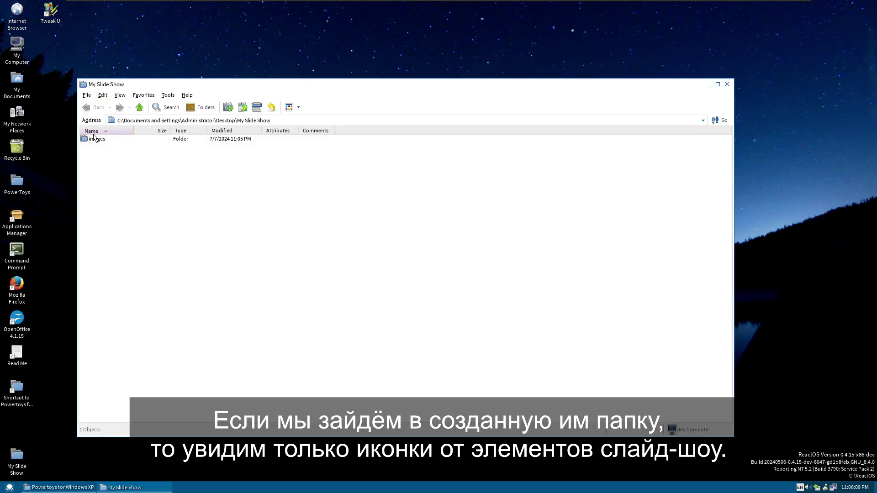
double_click(95, 139)
drag(153, 237, 82, 135)
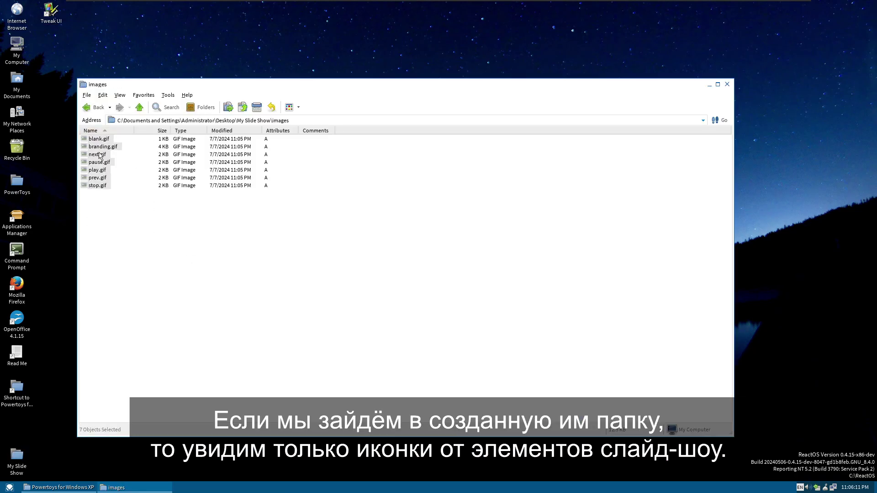
click(142, 222)
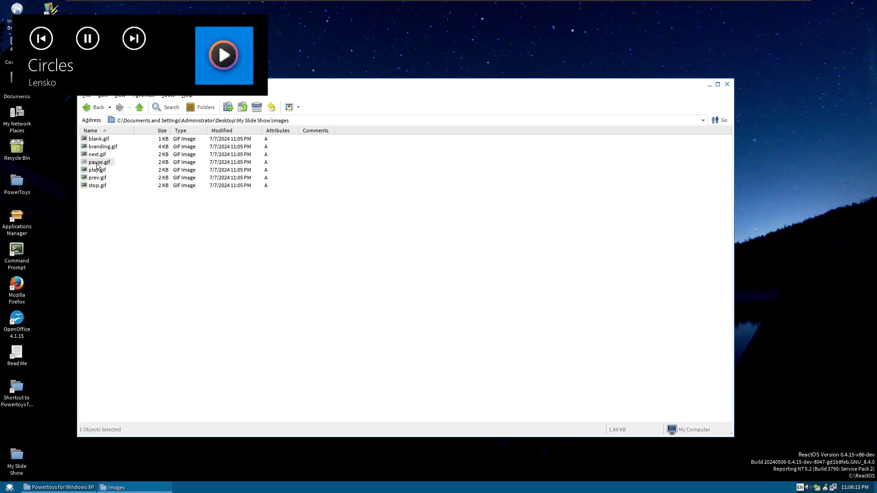
Step: View pause.gif from the images folder in the picture viewer and close the viewer
double_click(97, 163)
click(122, 289)
click(122, 289)
click(122, 289)
click(133, 289)
click(133, 289)
click(346, 122)
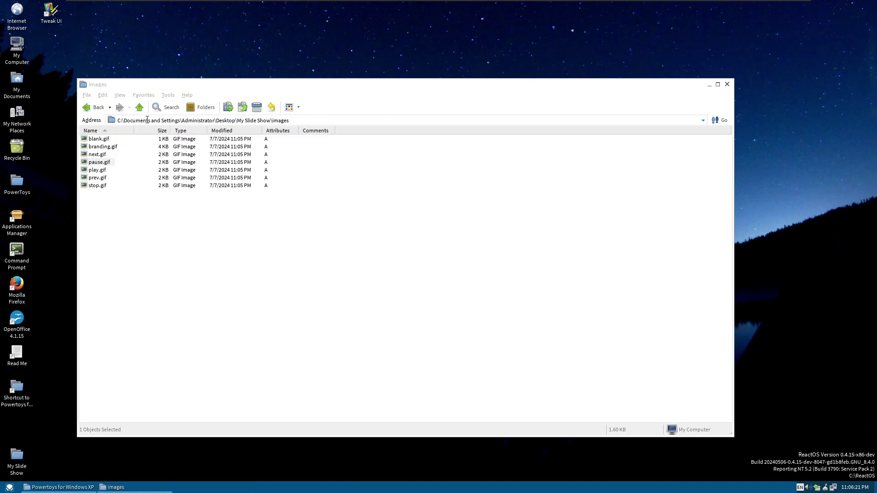
Step: Close the slide show folder window and move the My Slide Show folder from the desktop to the Recycle Bin
click(95, 108)
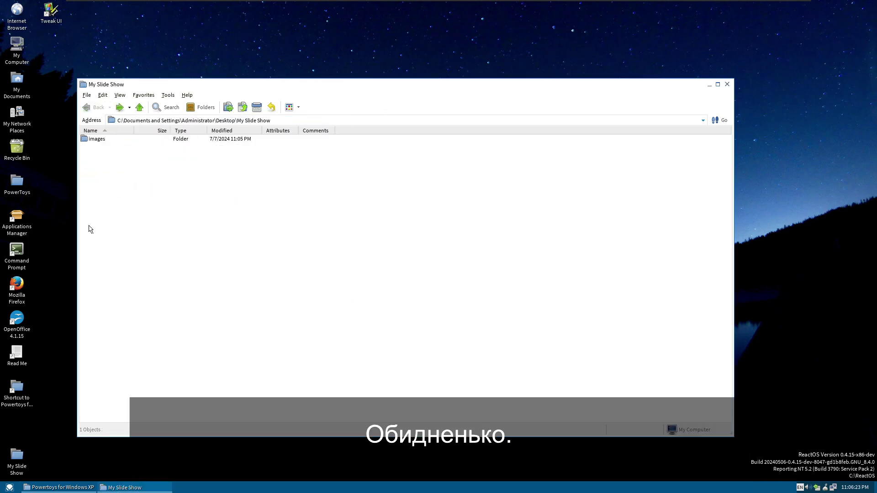
click(728, 84)
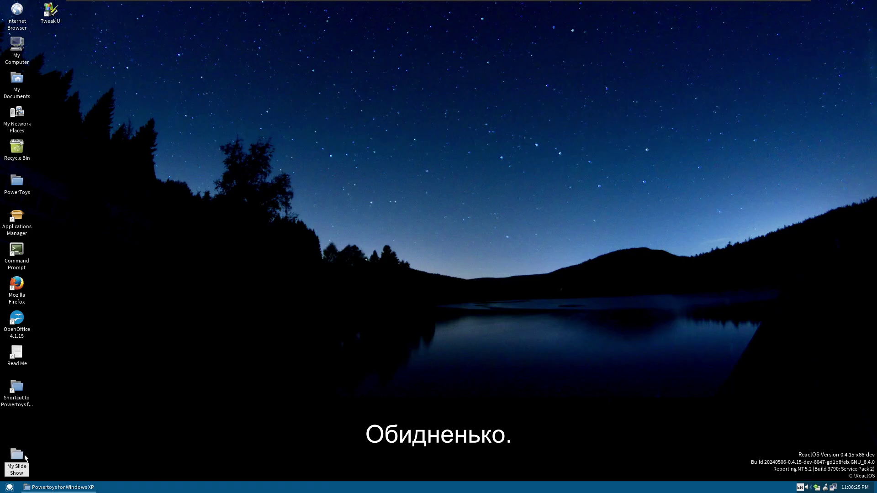
drag(20, 464, 17, 147)
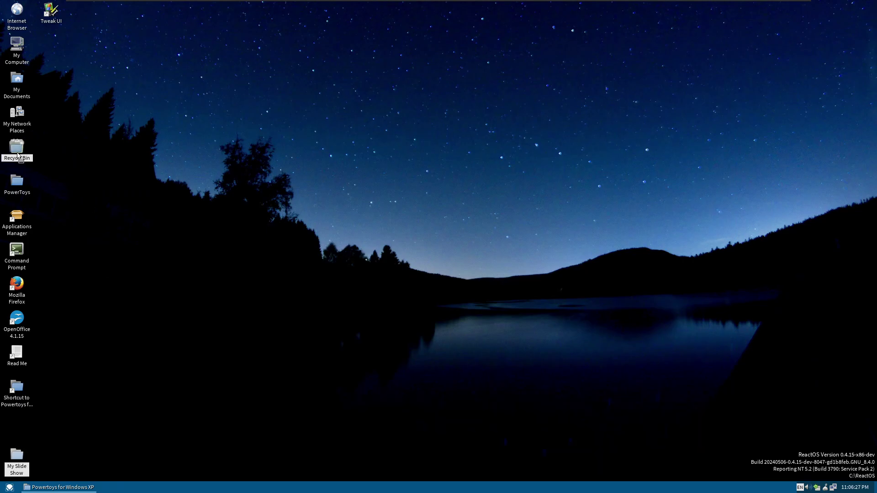
click(473, 268)
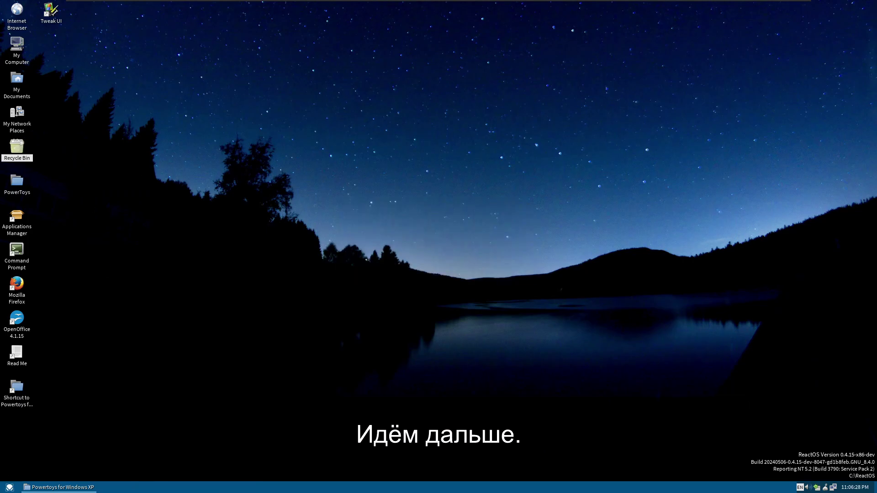
Step: Try to launch Timershot from the Powertoys for Windows XP folder and close its error dialog
click(73, 487)
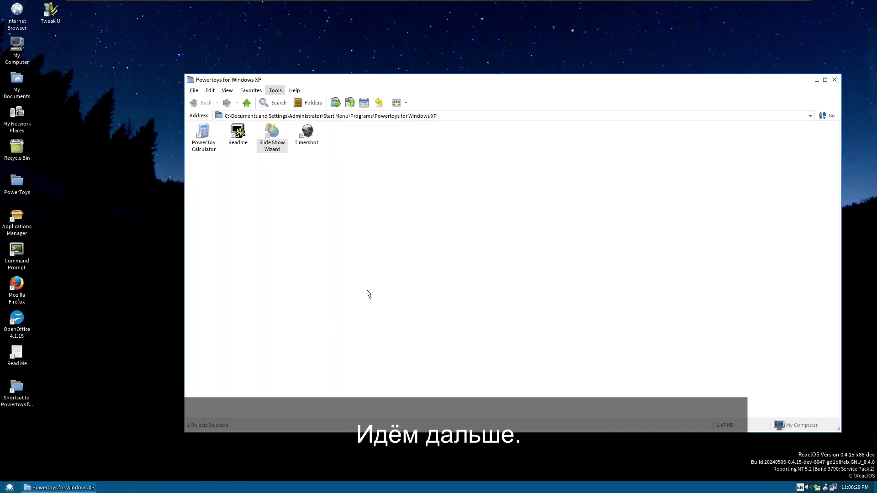
double_click(307, 132)
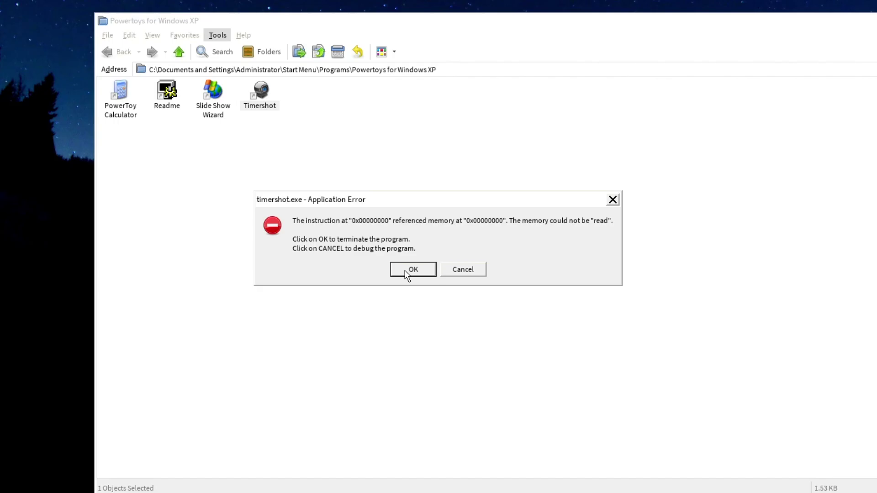
click(429, 274)
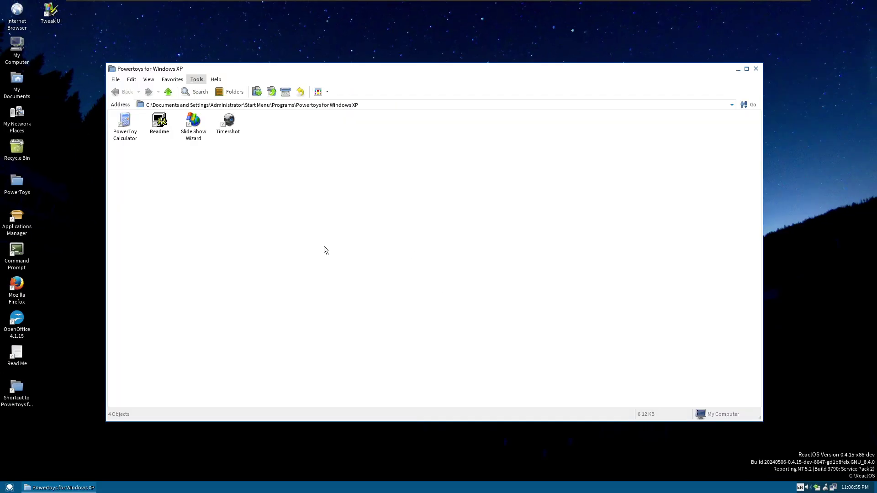
Step: Open two My Computer windows and cycle repeatedly between the open windows to test the task switcher
double_click(18, 48)
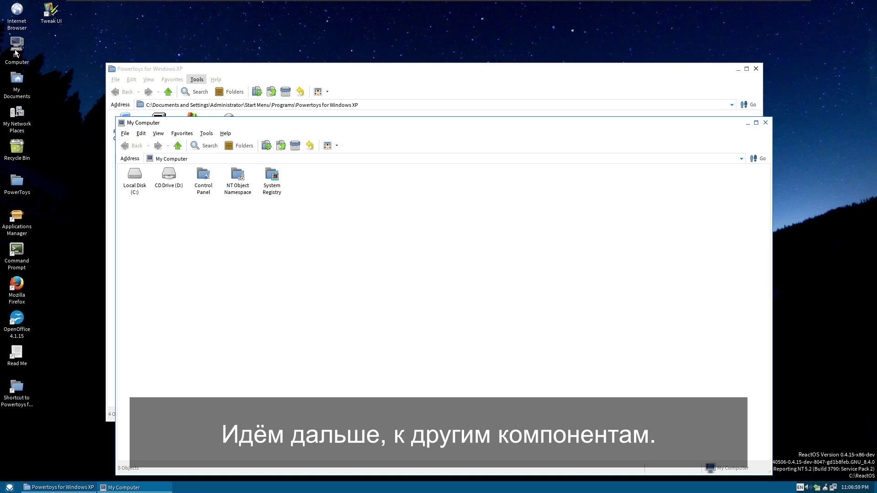
double_click(18, 51)
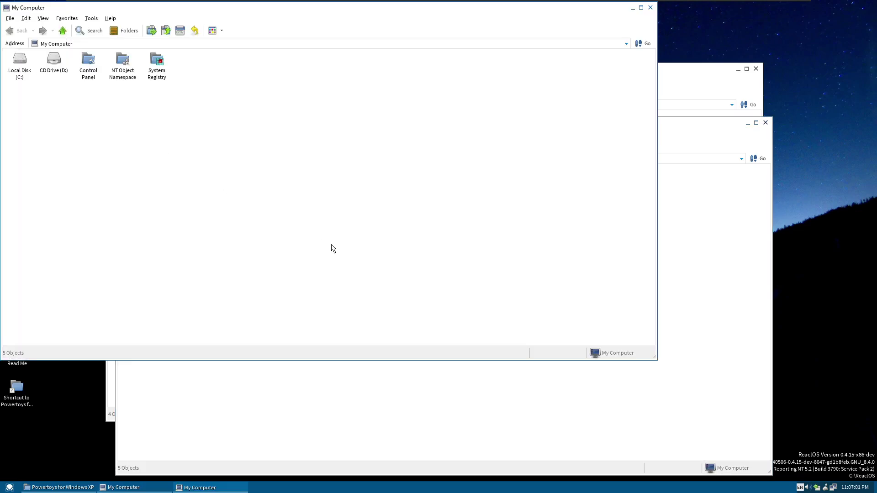
key(alt+Tab)
key(alt+Tab)
key(alt+Tab)
key(alt+Tab)
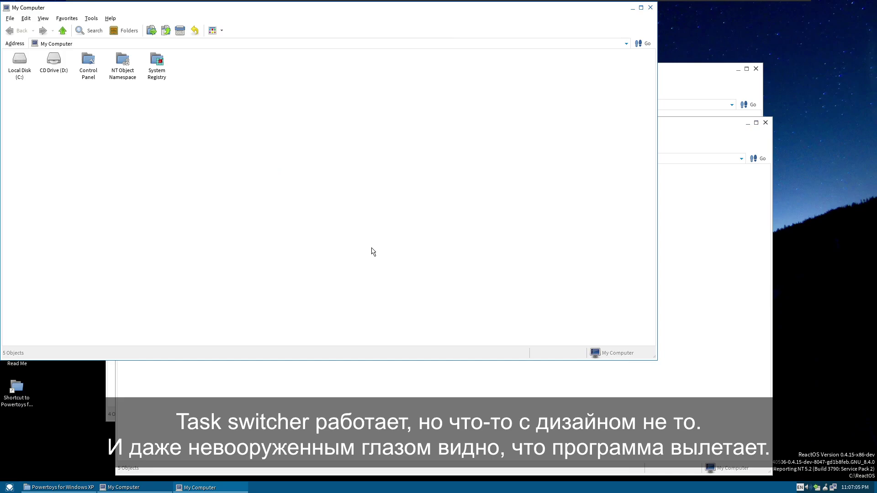
key(alt+Tab)
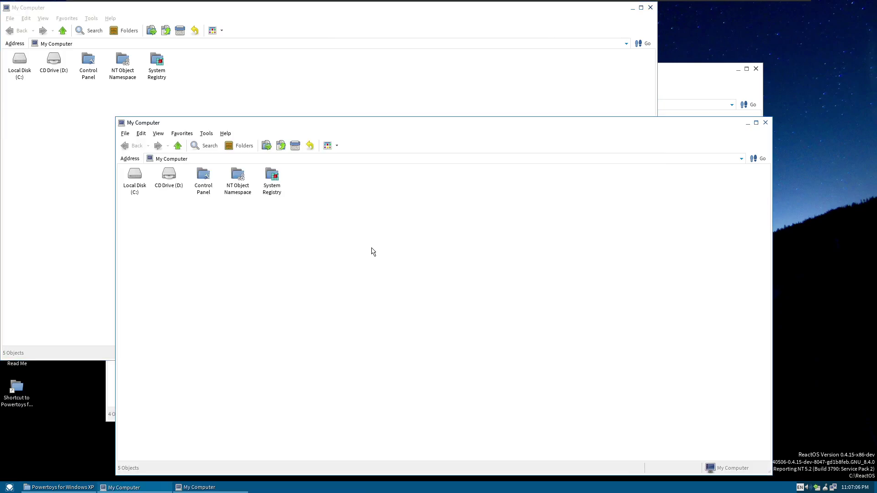
key(alt+Tab)
key(alt+Tab)
key(alt+Tab)
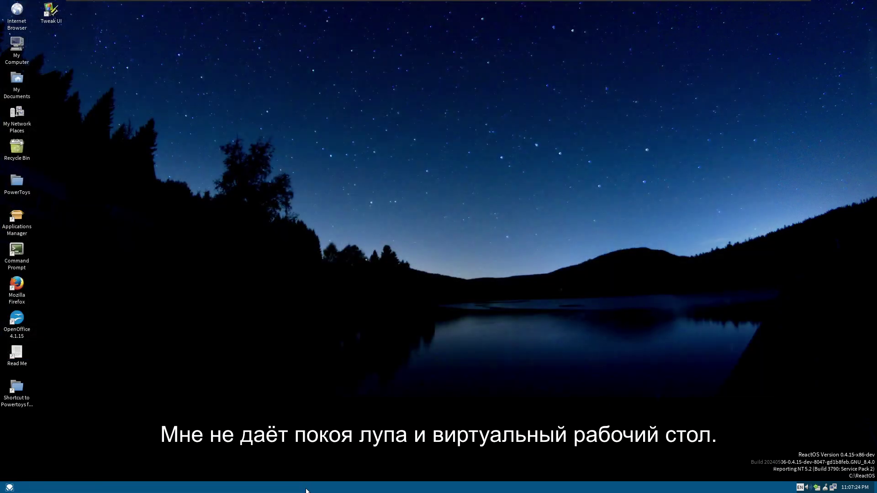
Step: Check which toolbars the taskbar offers in its context menu, then dismiss the menu
right_click(306, 487)
mouse_move(343, 401)
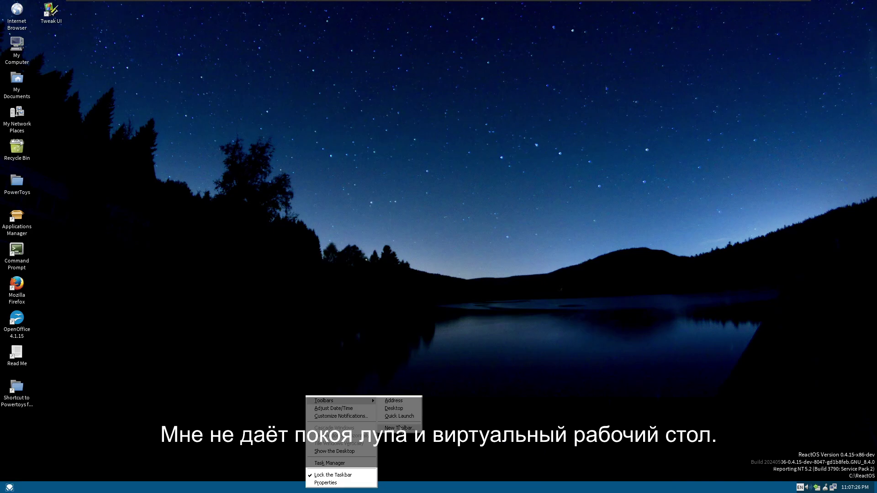
click(417, 349)
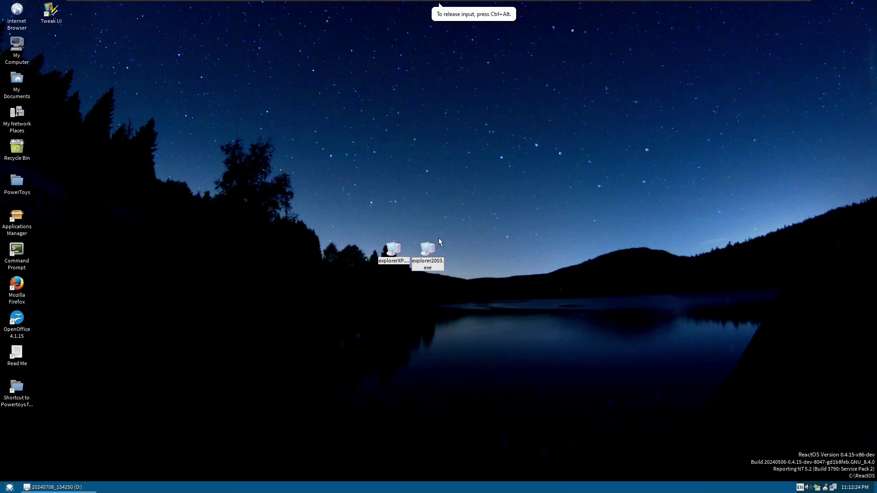
click(442, 307)
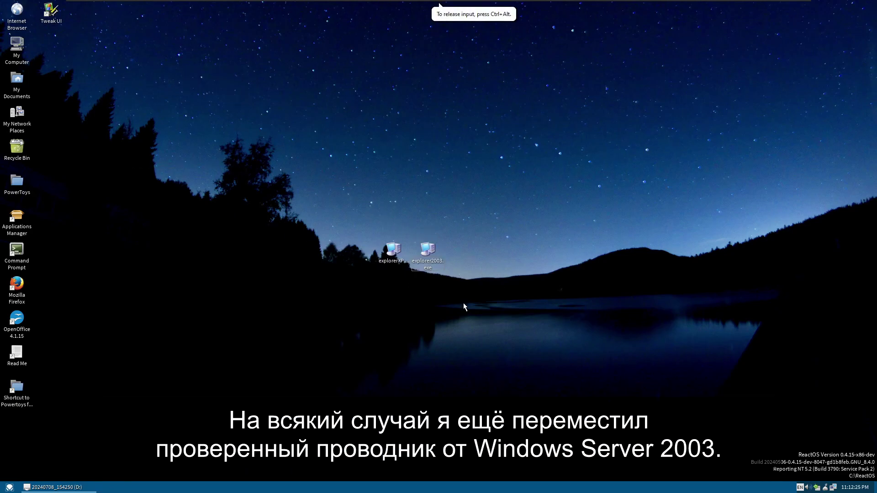
click(402, 258)
click(411, 301)
click(427, 251)
click(312, 255)
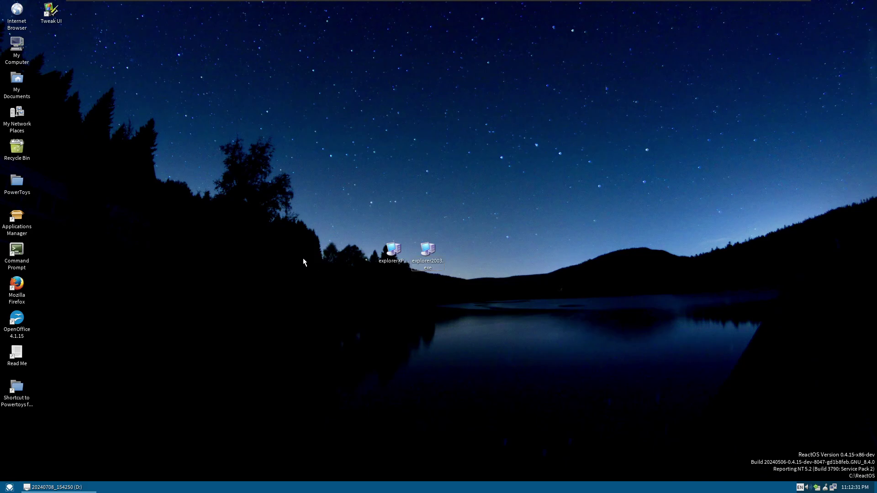
Step: Open Task Manager and end the explorer.exe process, confirming the termination
key(ctrl+shift+Escape)
drag(450, 135, 499, 137)
click(490, 195)
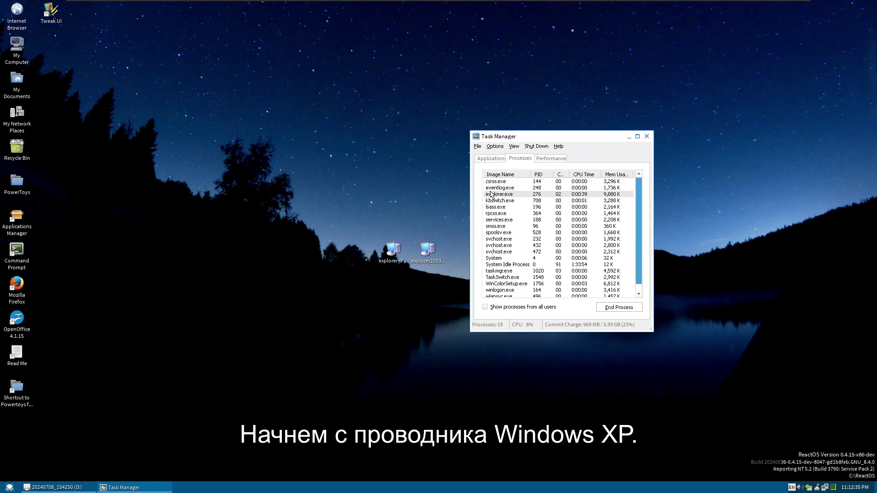
click(619, 307)
click(417, 269)
Step: Start a new task from Task Manager that runs explorerXP.exe from the desktop folder
click(478, 147)
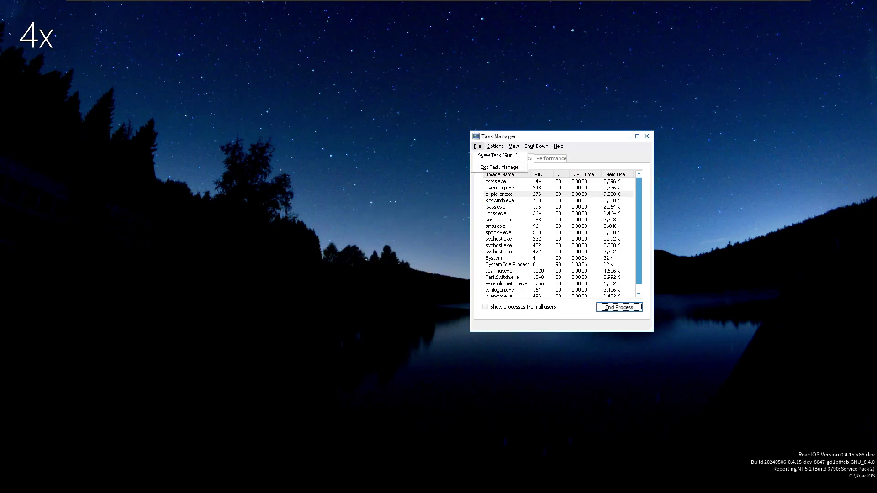
click(498, 155)
click(603, 205)
double_click(521, 229)
click(513, 205)
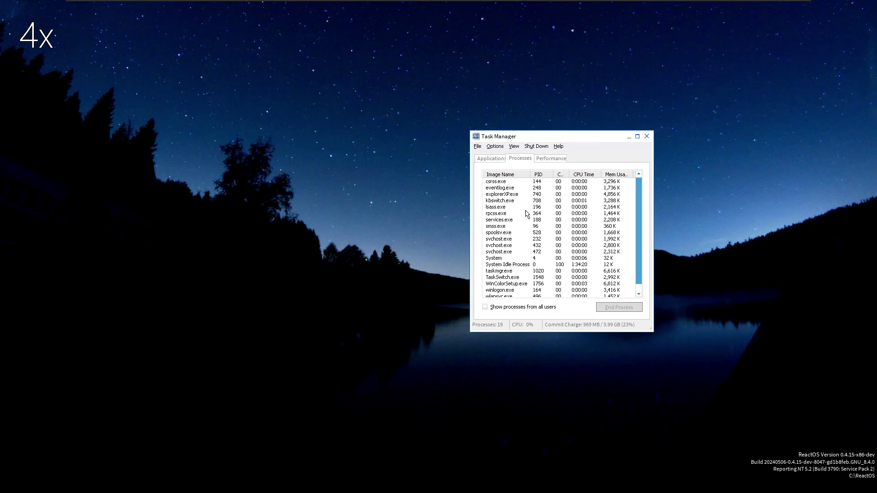
Step: Check the running applications and processes, and terminate explorerXP.exe from its application error dialog
click(491, 158)
click(514, 146)
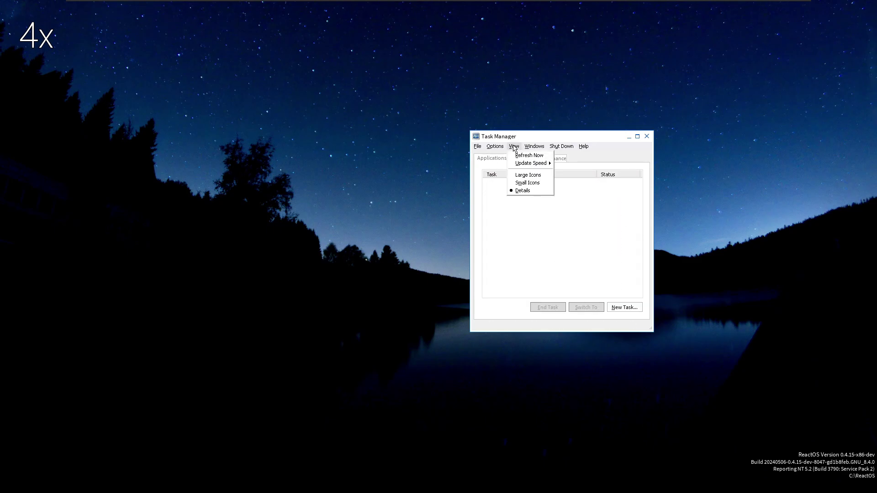
click(520, 158)
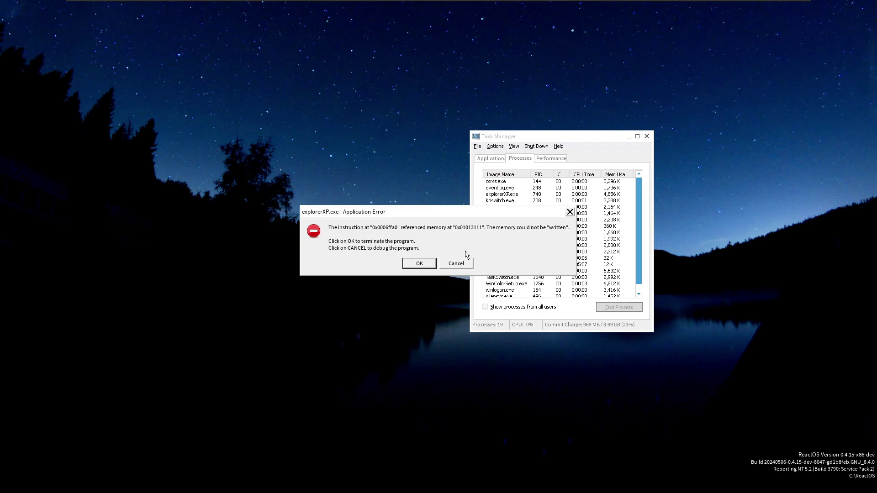
click(420, 263)
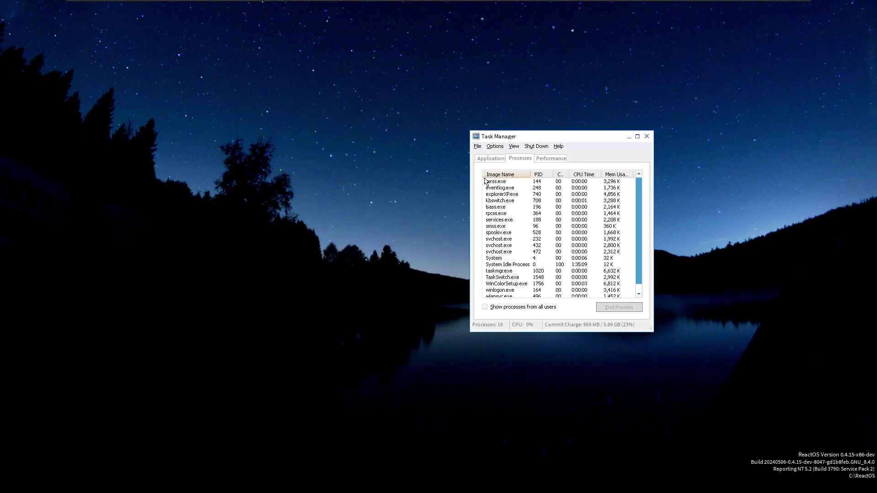
Step: Start a new task from Task Manager that runs explorer2003.exe from the desktop folder
click(478, 146)
click(482, 159)
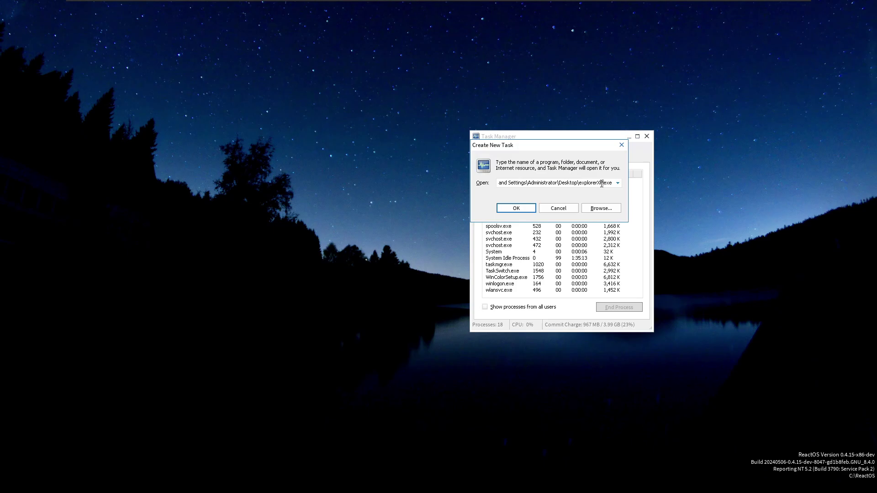
click(617, 183)
click(594, 191)
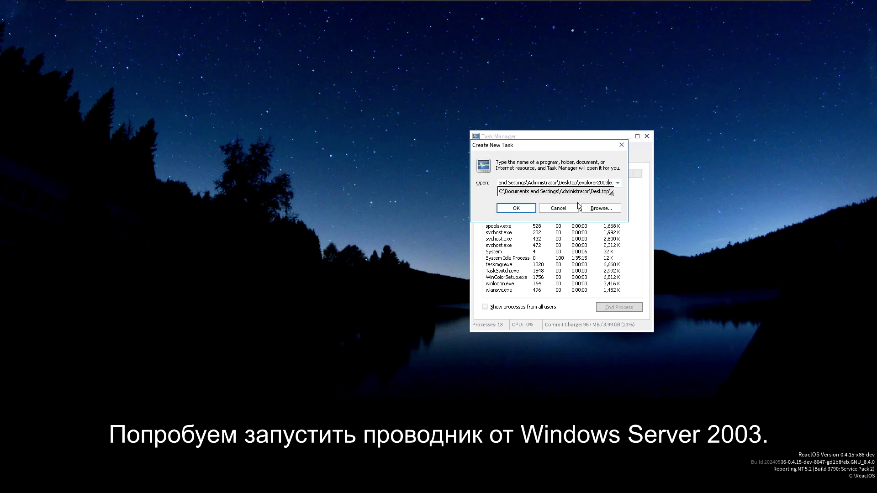
click(516, 208)
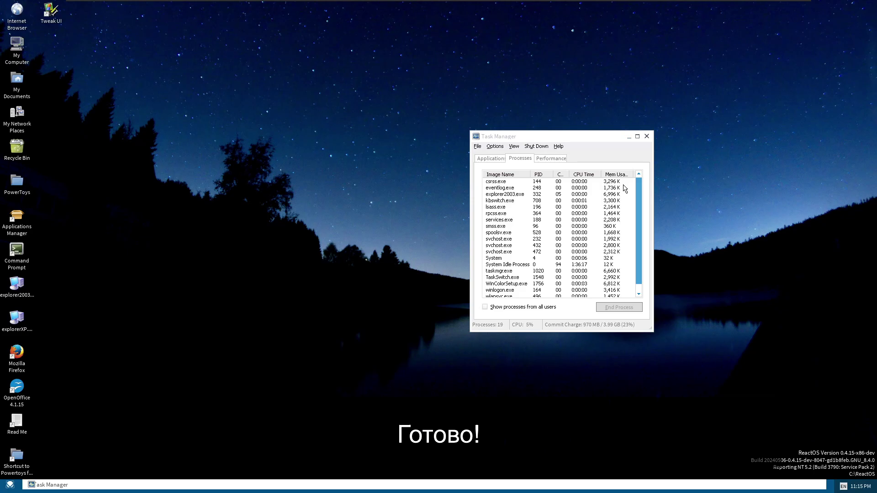
Step: Close the Task Manager window, then test the Start menu and the taskbar's window button under the Windows Server 2003 explorer
click(646, 136)
click(13, 486)
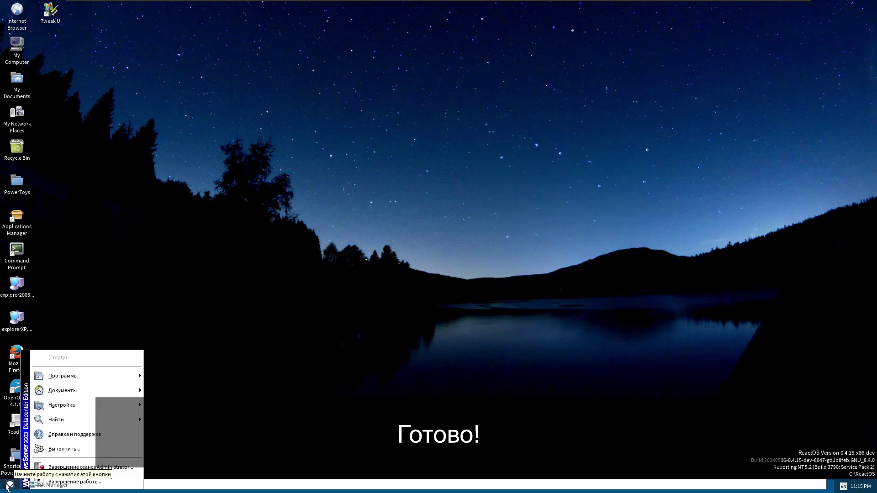
click(12, 487)
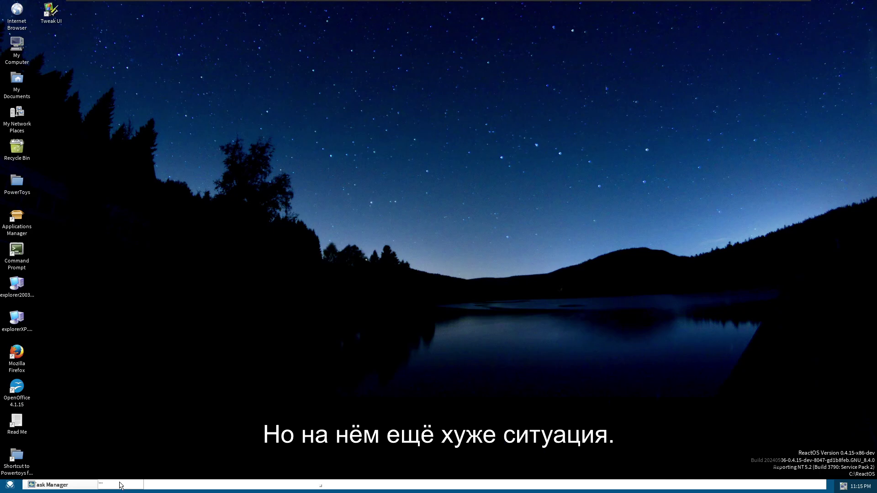
click(50, 485)
click(89, 486)
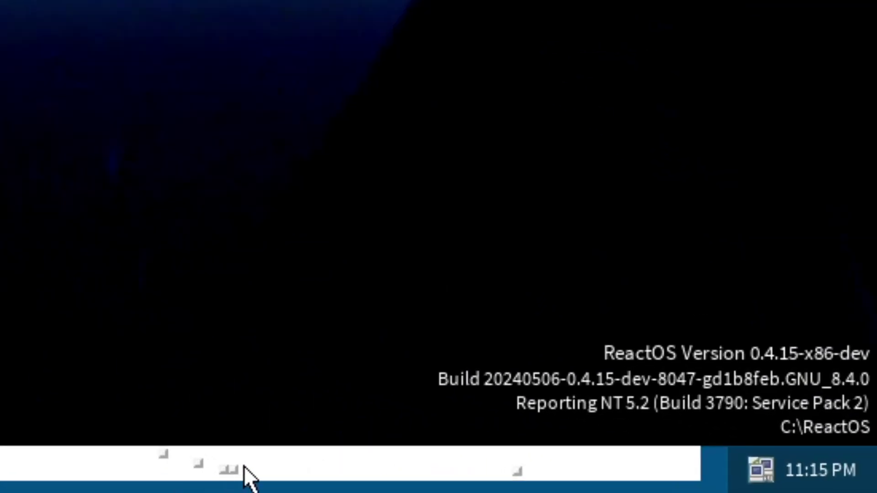
Step: Examine the context menus of the taskbar and notification area under the Windows Server 2003 explorer
right_click(706, 466)
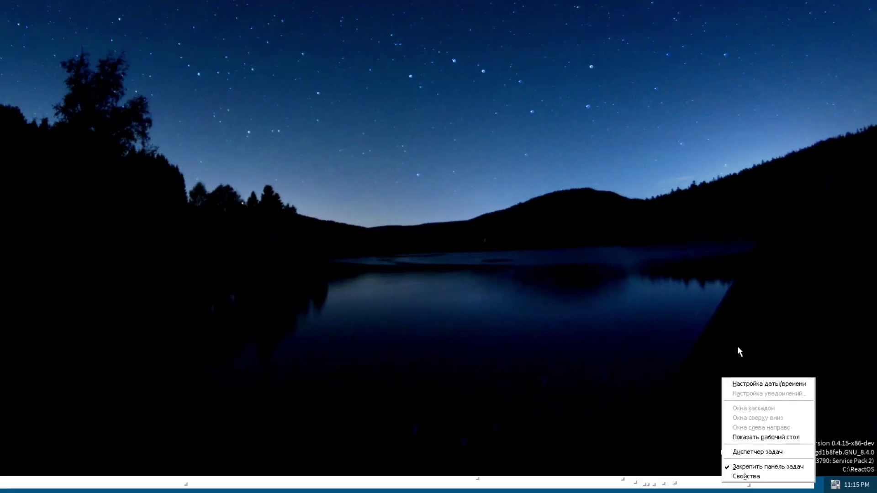
click(482, 99)
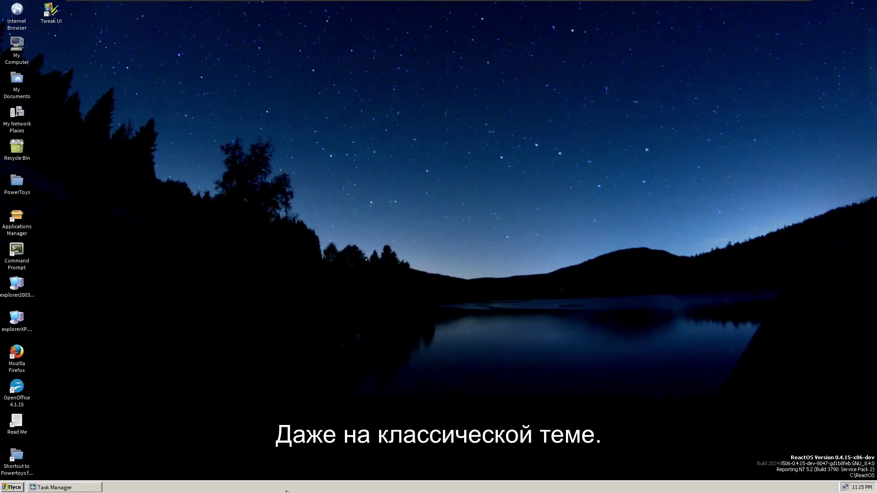
right_click(842, 489)
click(834, 491)
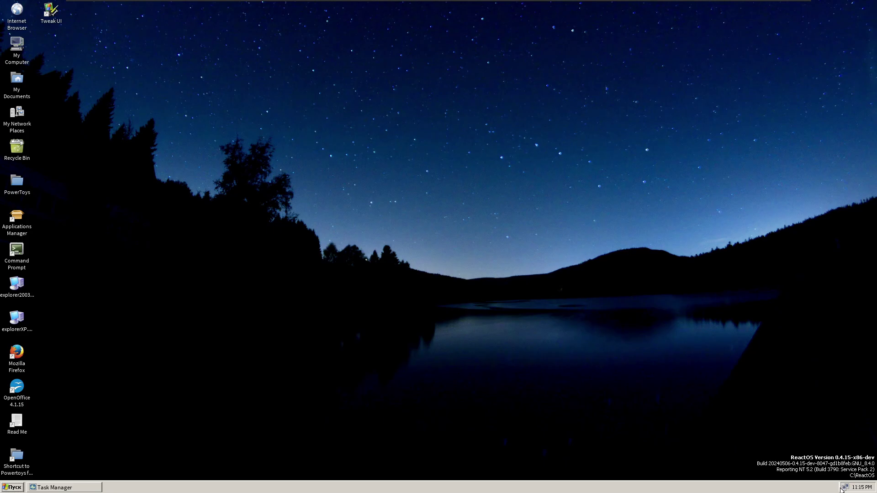
right_click(842, 490)
click(824, 475)
drag(829, 480, 823, 465)
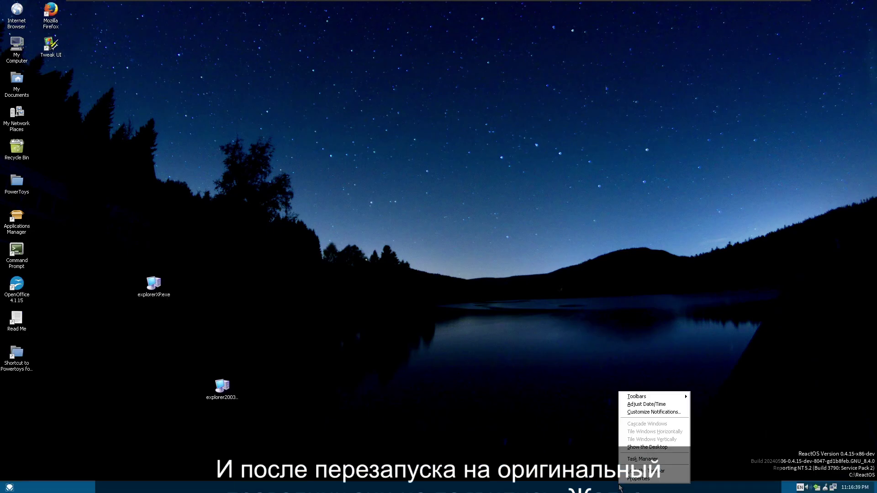
Step: Check the original taskbar's list of toolbars, then move explorerXP.exe and explorer2003.exe from the desktop to the Recycle Bin
mouse_move(655, 396)
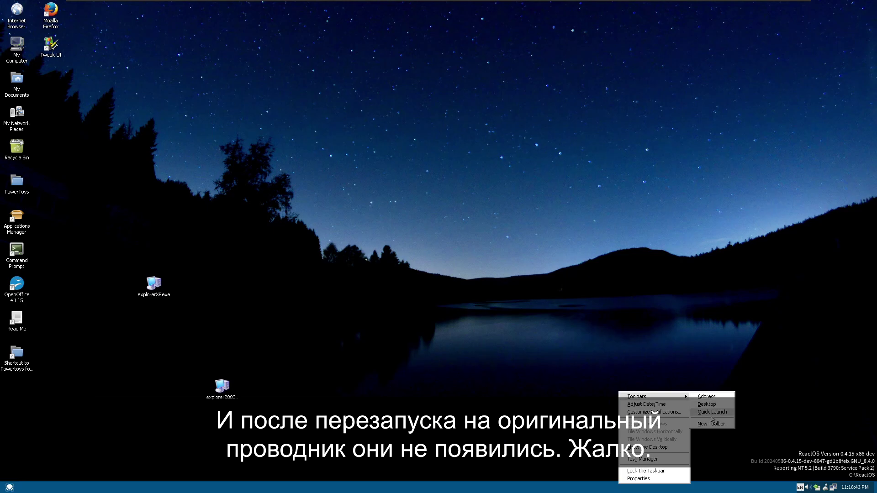
click(690, 309)
drag(291, 411, 149, 296)
drag(151, 281, 18, 147)
click(485, 268)
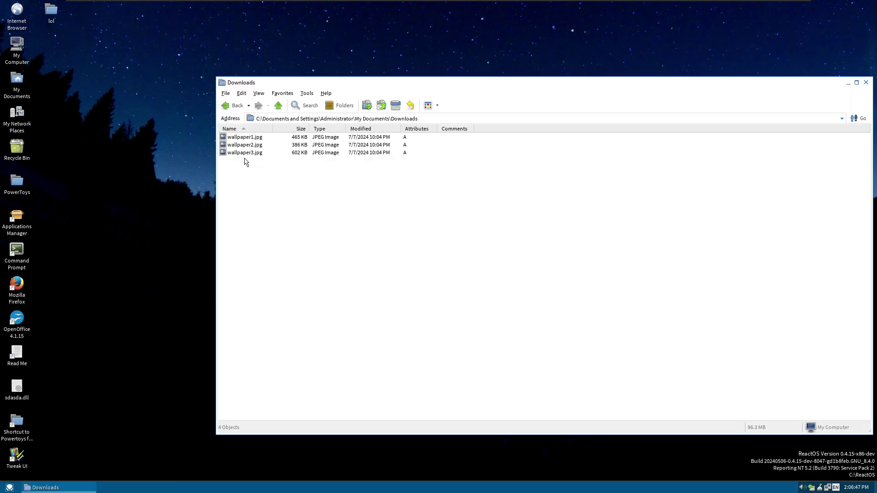
Step: Examine the context menus of the wallpaper images in the Downloads folder for an Image Resizer entry
right_click(242, 154)
right_click(232, 143)
click(228, 139)
right_click(228, 139)
right_click(230, 145)
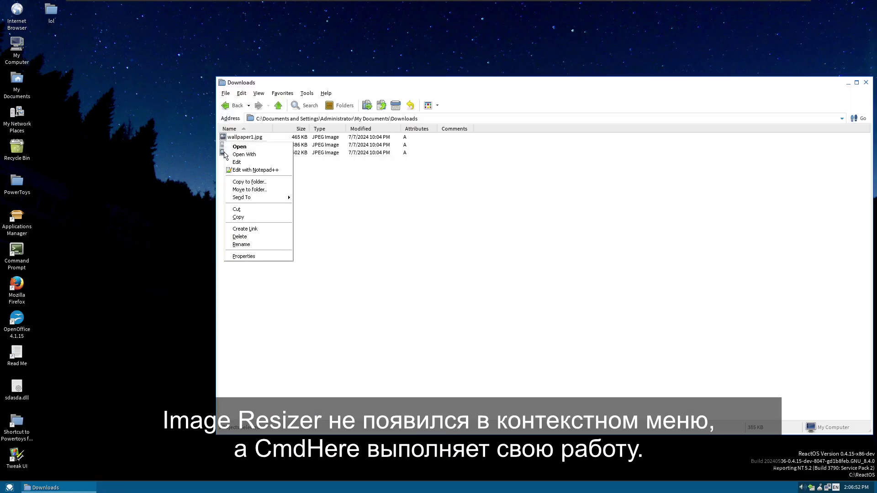
right_click(230, 152)
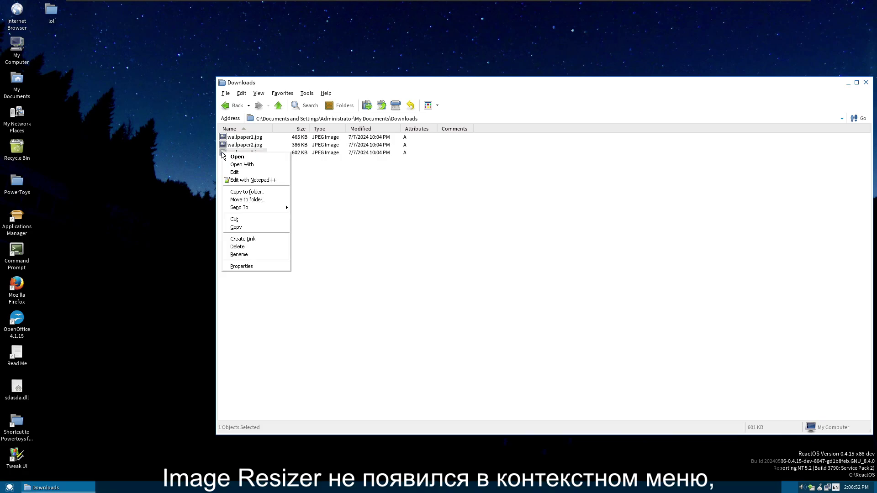
click(367, 226)
Step: Go back to My Documents, open a command prompt in the Downloads folder and move its window clear of the file list
click(226, 105)
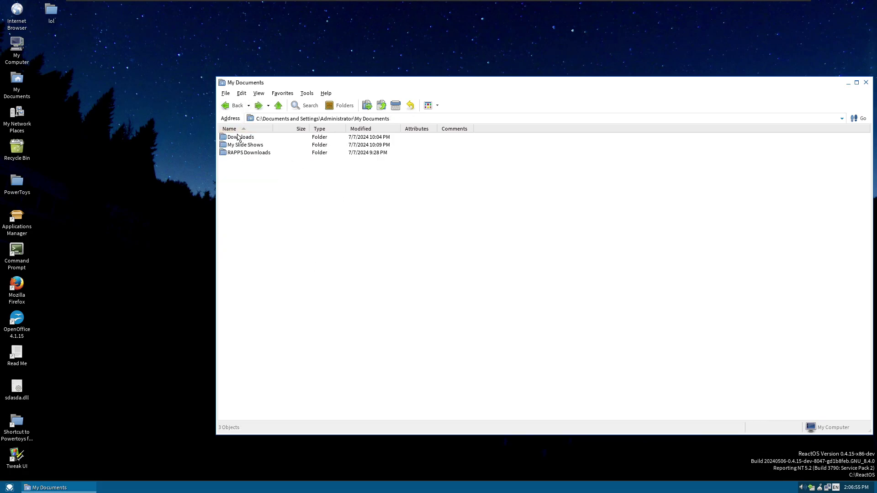
right_click(238, 137)
click(253, 156)
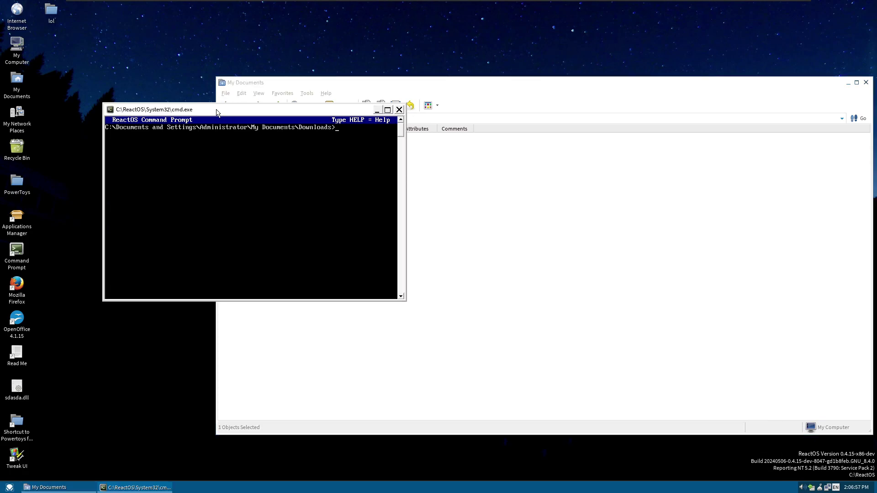
drag(218, 113, 369, 201)
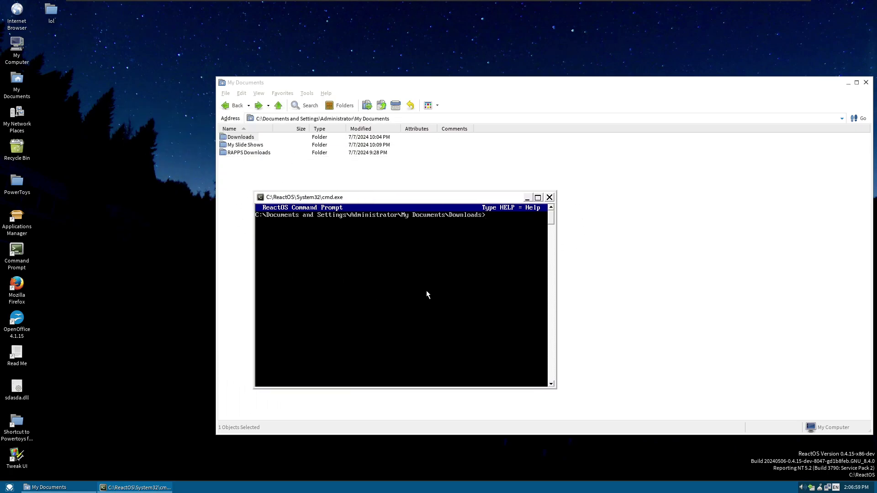
Step: Open a command prompt in the My Slide Shows folder and close the My Documents window
click(250, 146)
right_click(251, 146)
click(263, 166)
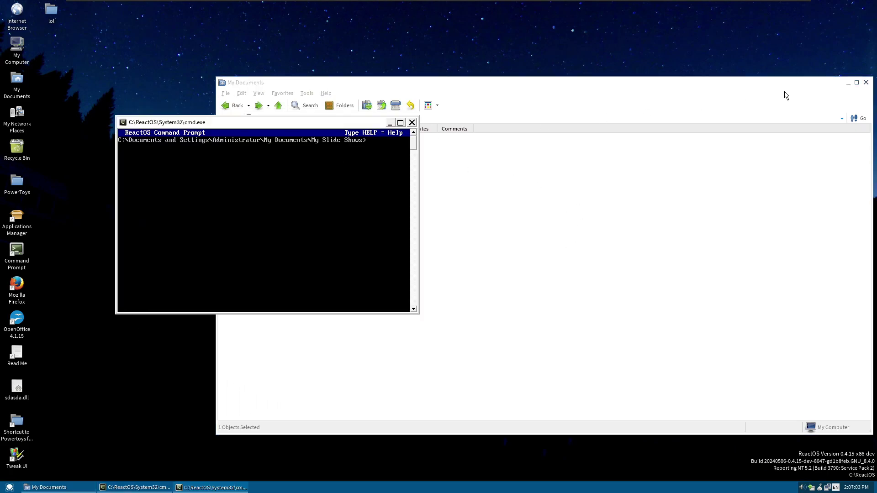
click(866, 82)
click(484, 265)
click(316, 167)
click(440, 251)
click(287, 180)
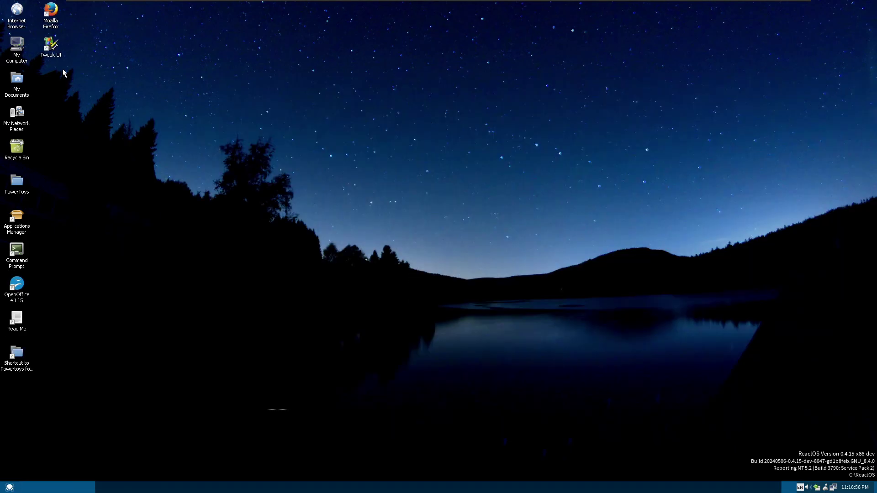
Step: Launch Tweak UI and review its Explorer settings pages from Shortcut through Slide Show
double_click(53, 46)
drag(114, 74, 362, 169)
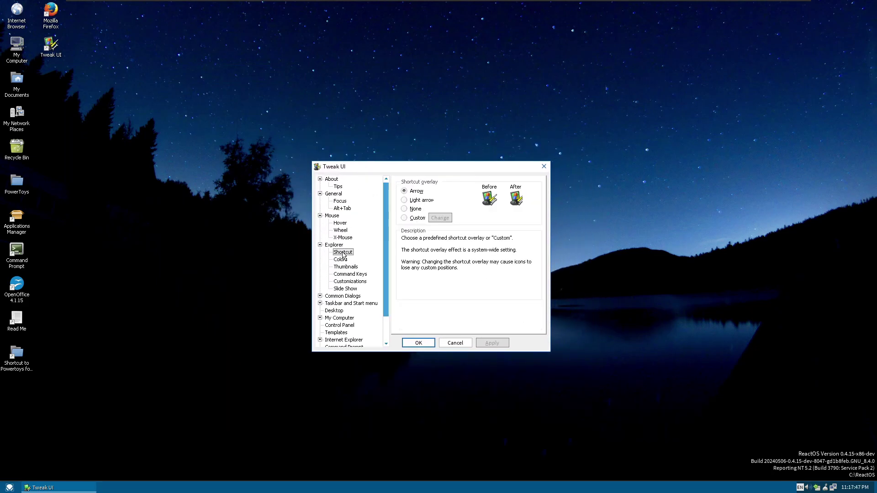
click(341, 259)
click(344, 267)
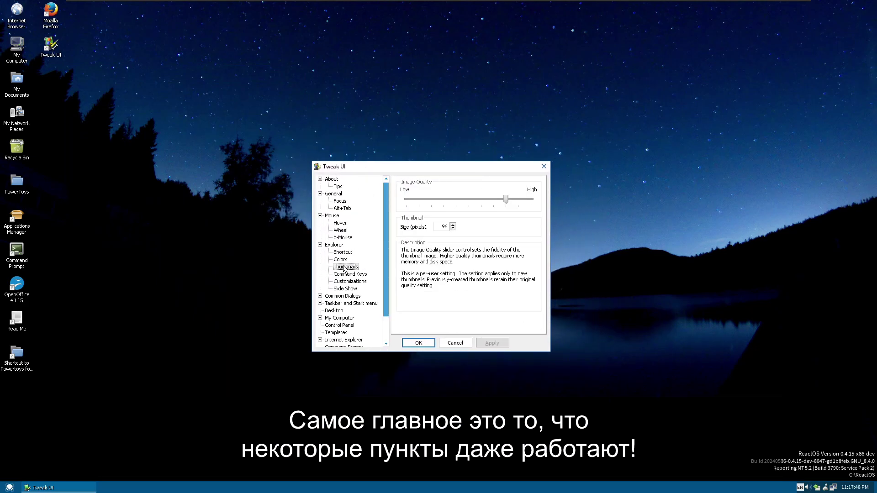
click(346, 274)
click(348, 281)
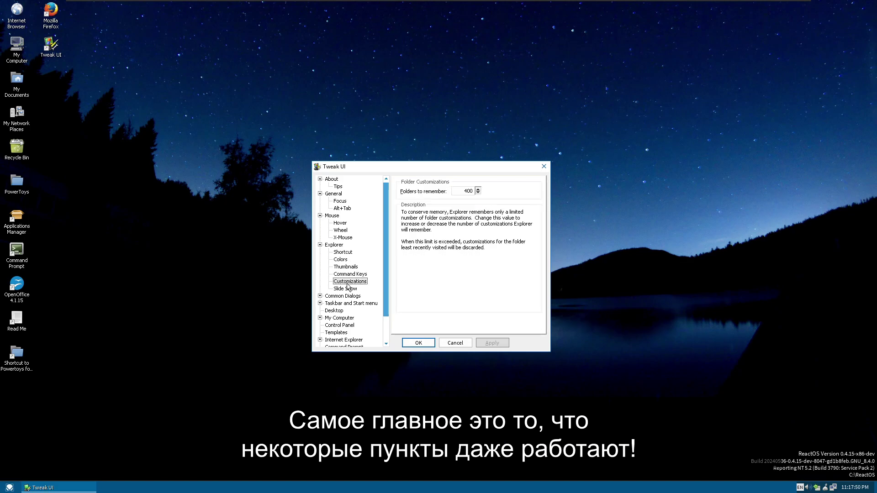
click(347, 289)
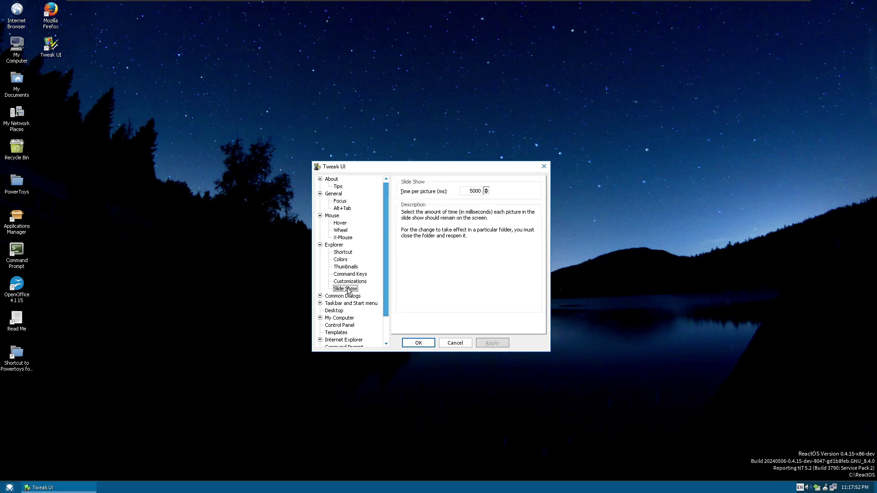
Step: Return to the Shortcut page of Tweak UI's Explorer settings and reposition the window
key(Up)
key(Up)
key(Up)
key(Up)
key(Up)
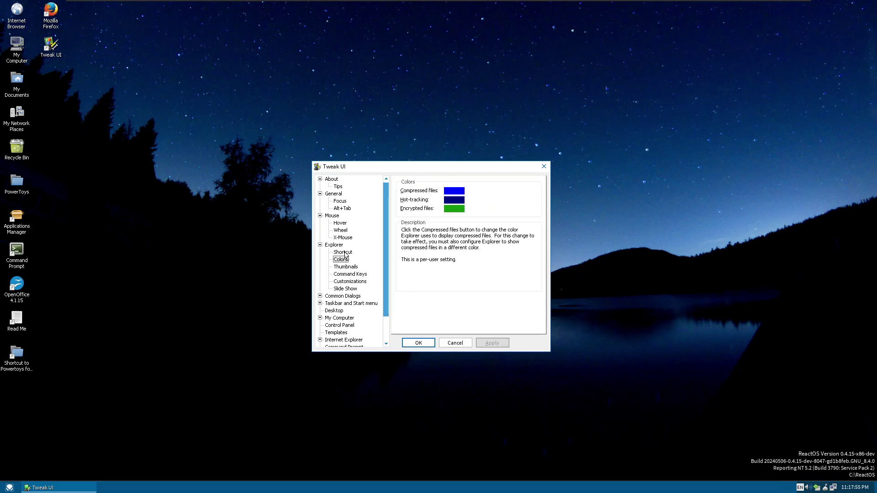
drag(425, 172, 452, 157)
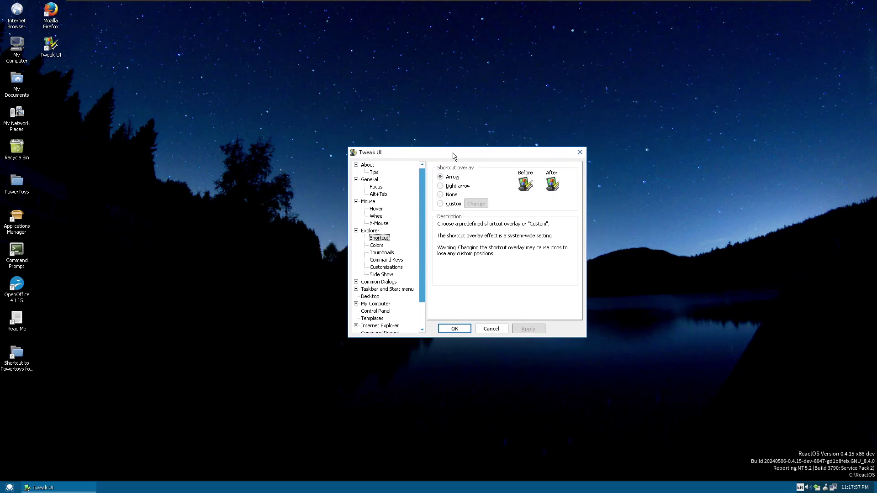
Step: Set a custom shortcut overlay in Tweak UI using an icon from SHELL32.DLL and apply it
click(453, 204)
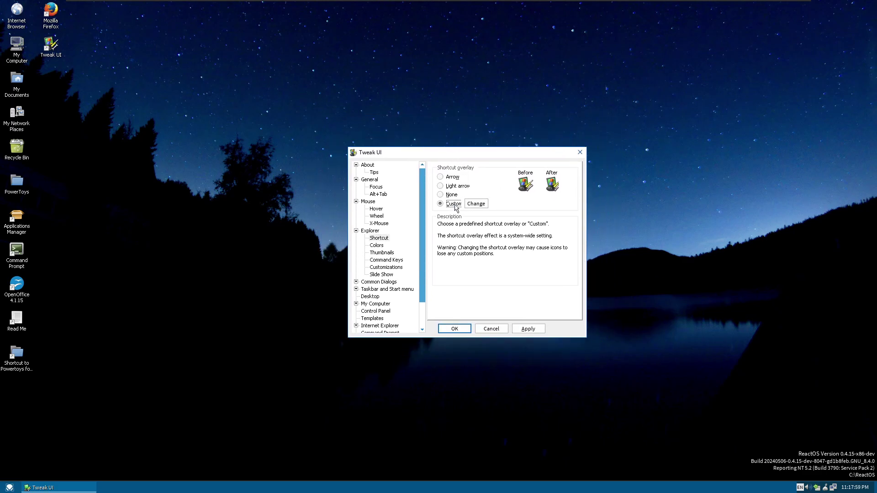
click(477, 204)
click(569, 225)
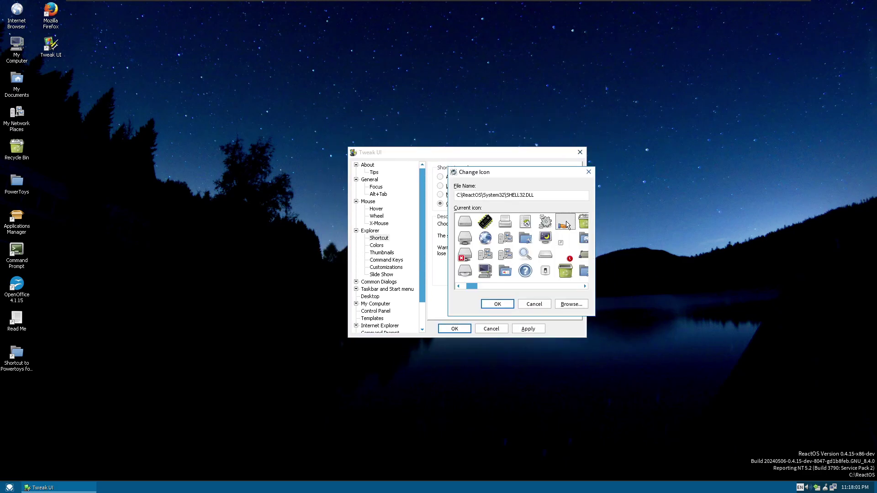
click(503, 305)
click(515, 328)
click(172, 222)
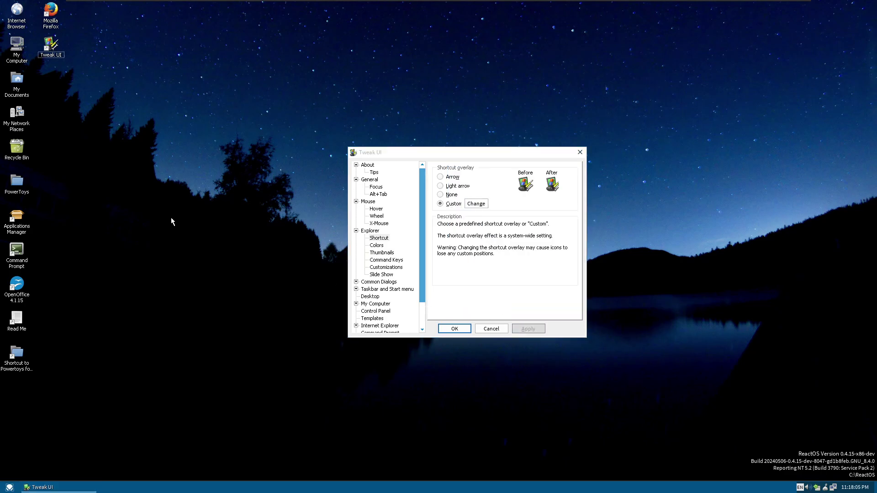
Step: Open Task Manager, end the explorer.exe process and start explorer again as a new task
key(ctrl+shift+Escape)
click(500, 194)
key(Delete)
click(419, 266)
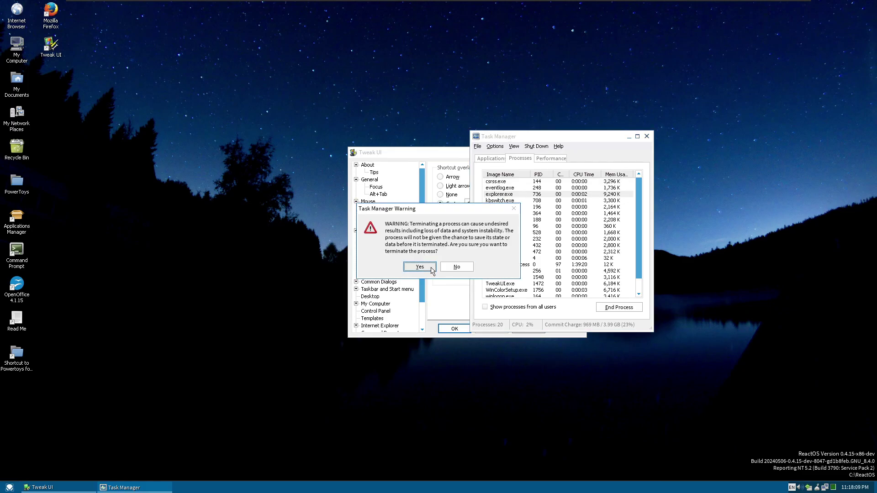
click(478, 146)
click(498, 155)
click(503, 204)
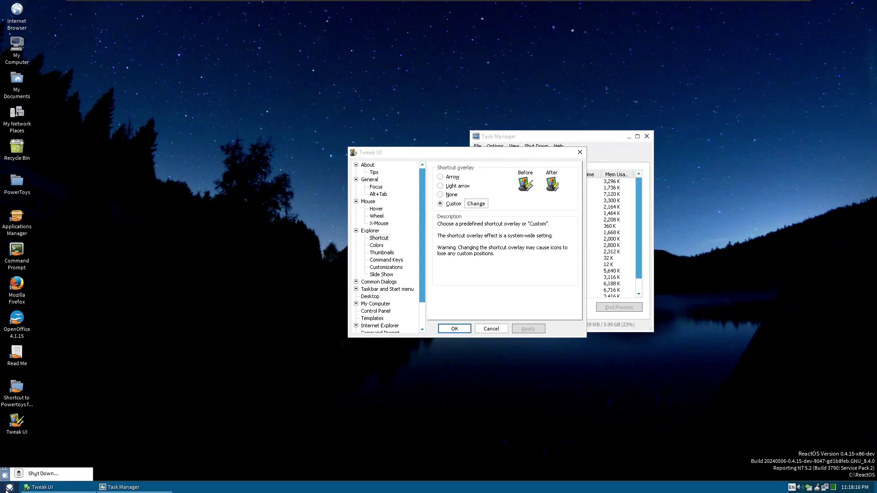
click(10, 488)
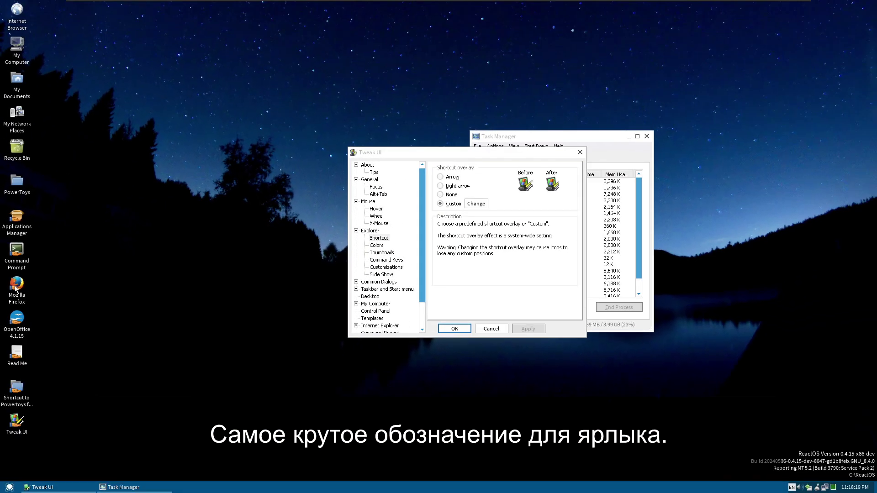
Step: Review Tweak UI's settings pages from Explorer Colors through the My Computer Drive Letters page
click(376, 247)
click(379, 282)
click(376, 311)
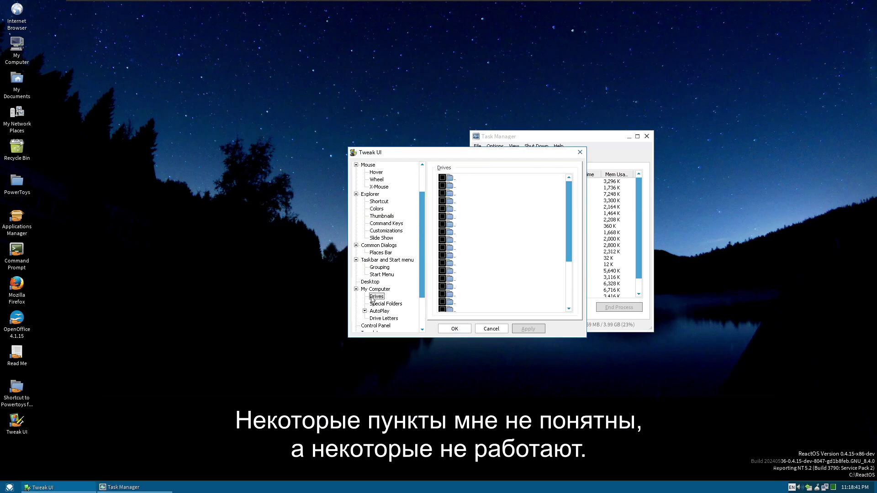
click(379, 267)
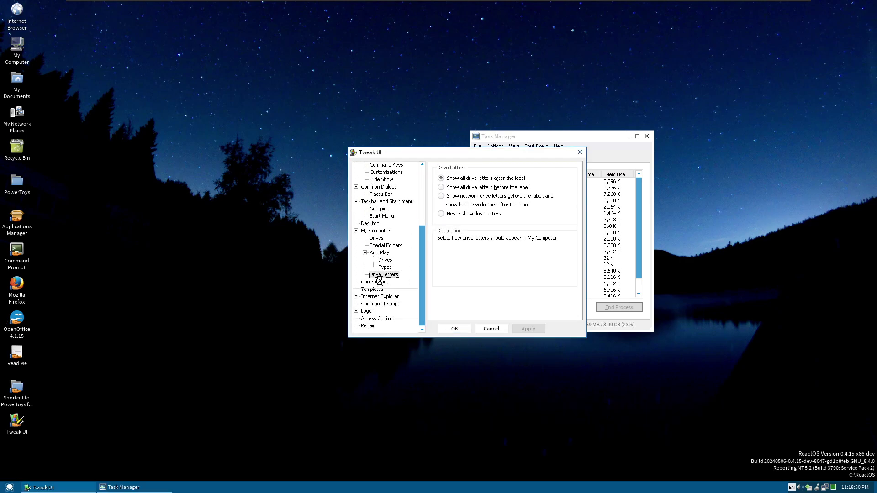
Step: Toggle the wined3dcfg.cpl and timedate.cpl entries among Tweak UI's Control Panel extensions and apply the change
click(379, 282)
scroll(498, 273, down, 2)
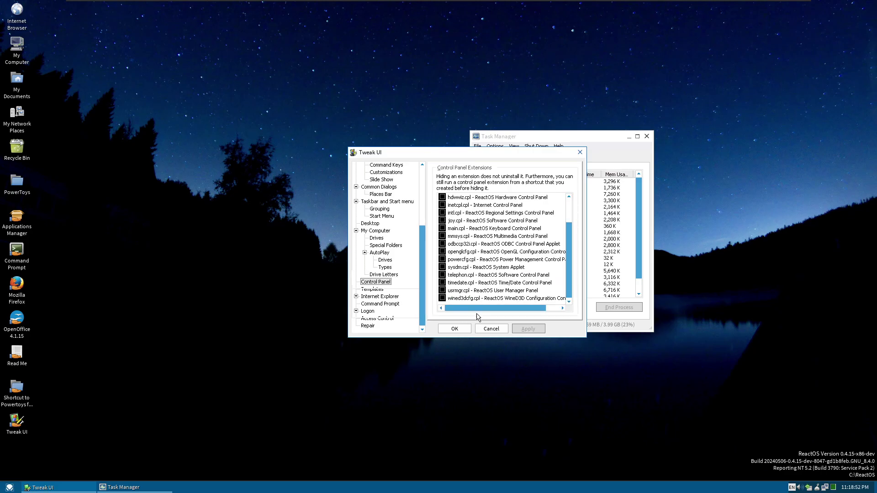
click(442, 298)
click(498, 283)
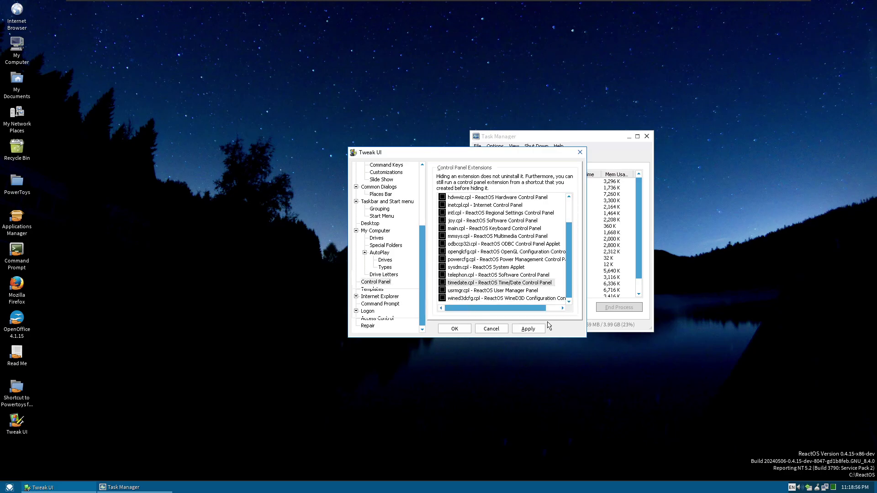
Step: Restart the explorer.exe process through Task Manager
click(526, 137)
click(507, 194)
key(Delete)
click(420, 267)
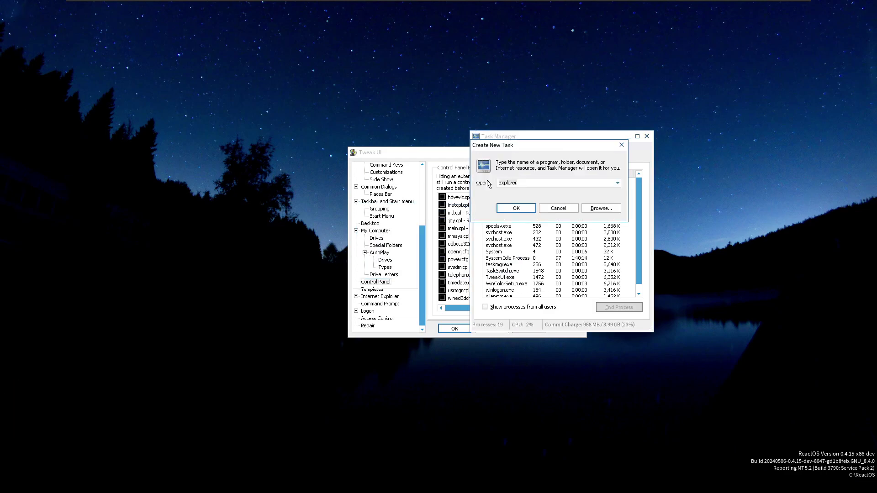
key(Return)
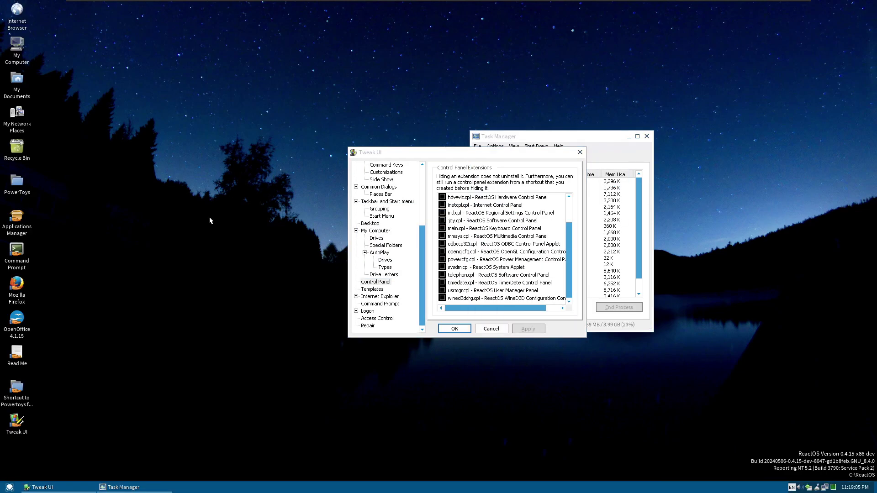
Step: Open the Control Panel window to check which items it lists
click(9, 487)
mouse_move(68, 396)
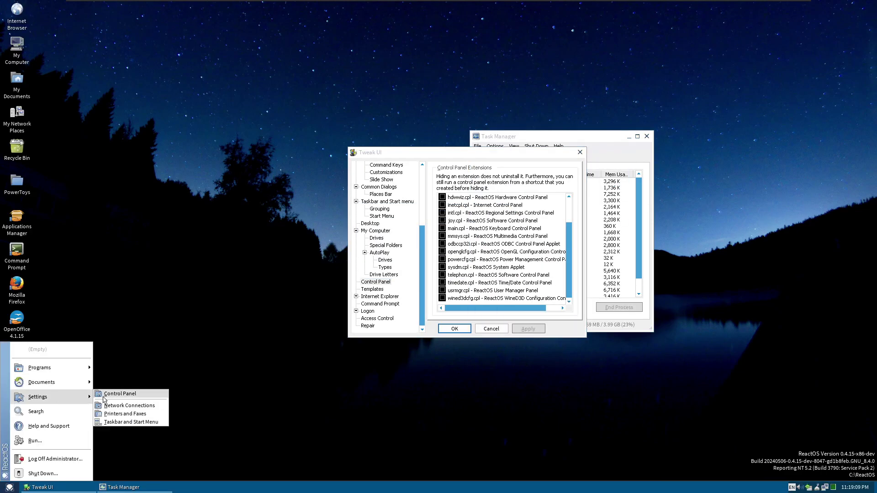
click(106, 398)
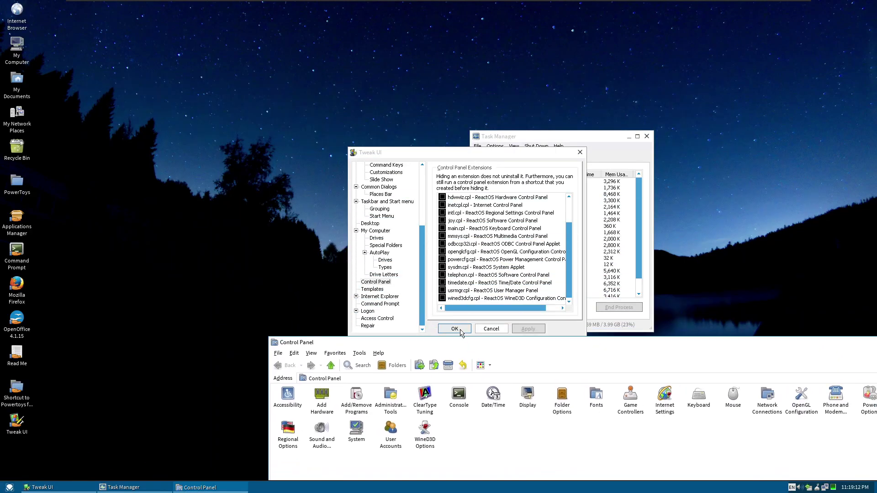
Step: Toggle the wined3dcfg.cpl, usrmgr.cpl and timedate.cpl extensions in Tweak UI, apply the changes, and close the Control Panel window
click(442, 297)
click(442, 290)
click(442, 282)
click(522, 329)
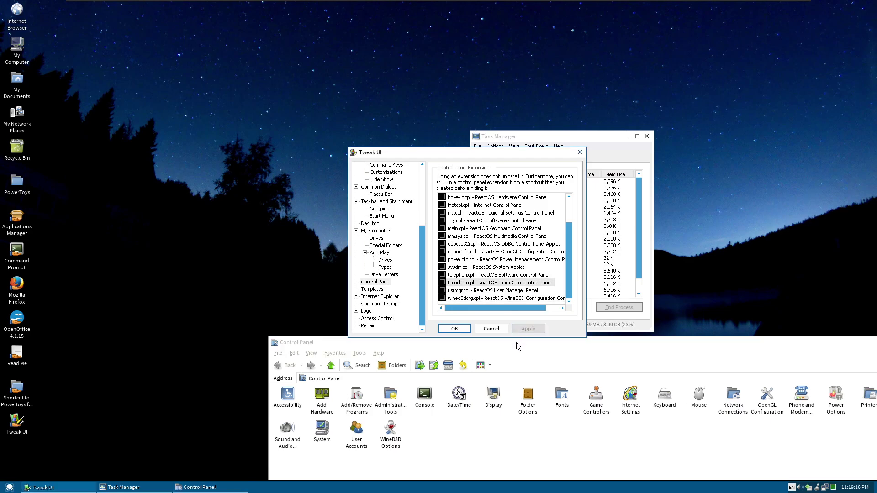
click(442, 290)
click(443, 282)
click(524, 329)
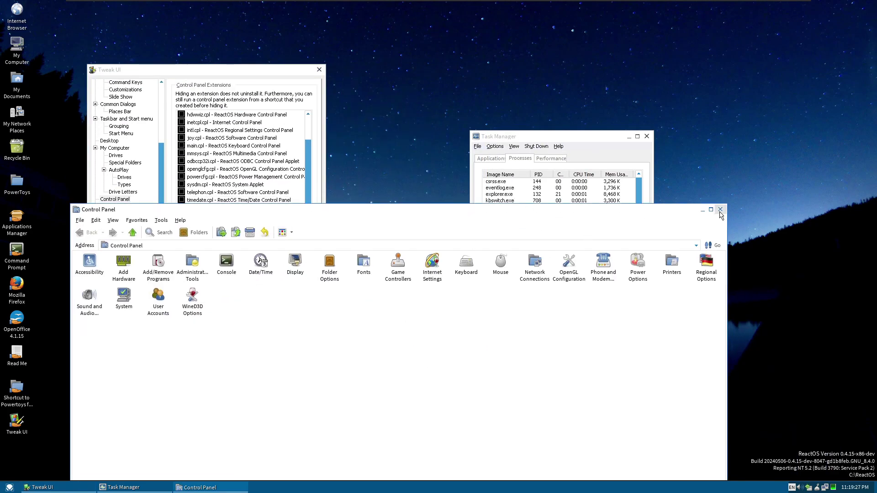
click(720, 210)
Step: Toggle the OpenDocument entries on Tweak UI's Templates page, apply, and check the desktop's list of new document types
click(111, 207)
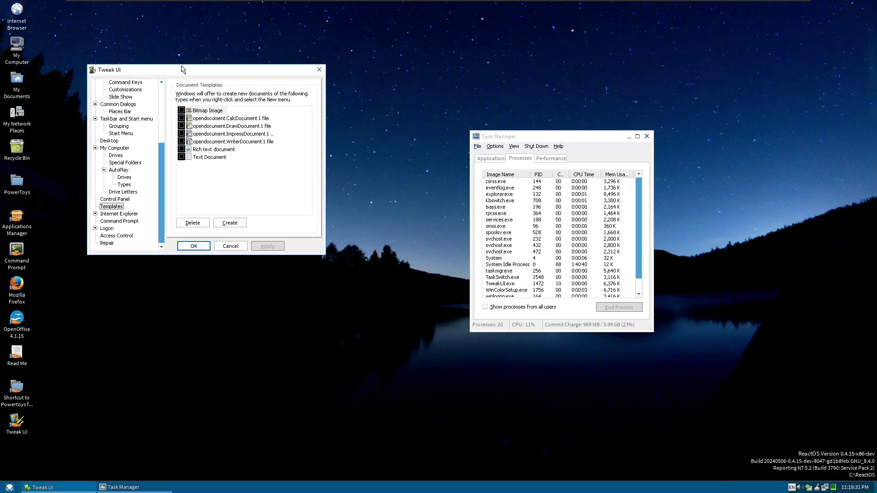
drag(182, 69, 255, 155)
click(263, 212)
click(262, 220)
click(262, 229)
right_click(388, 381)
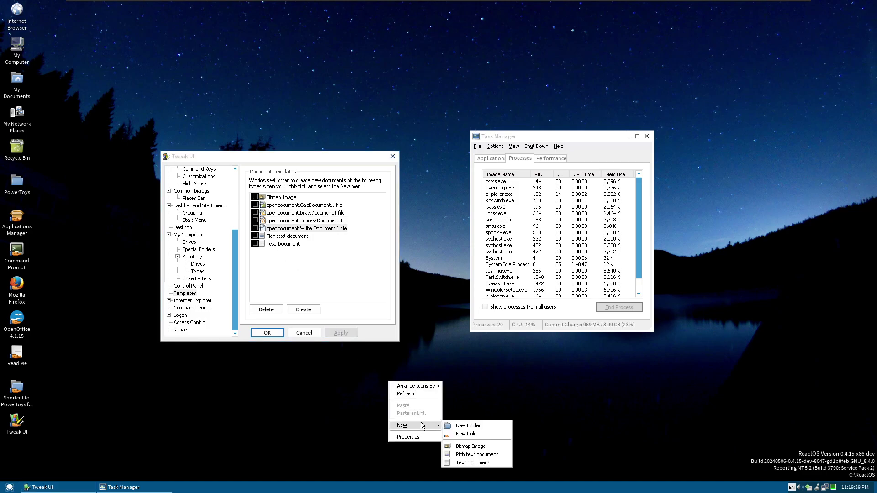
Step: Toggle the OpenDocument templates from WriterDocument up to CalcDocument, apply, and check the desktop's new document types again
drag(256, 229, 256, 207)
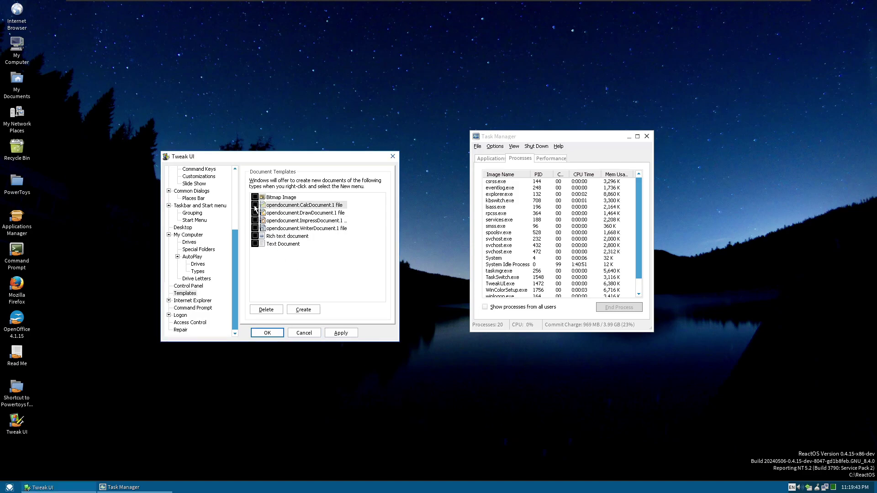
right_click(424, 376)
mouse_move(456, 419)
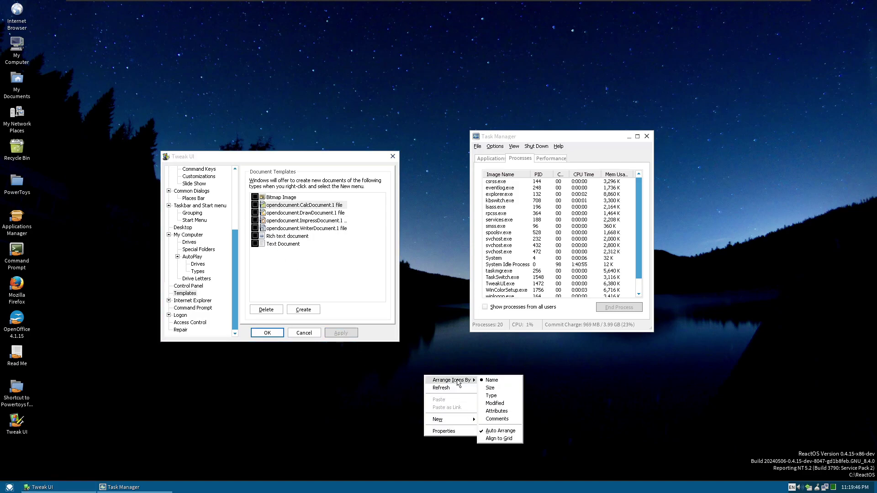
click(433, 347)
Step: Toggle the OpenDocument WriterDocument template once more, apply the change, and recheck the desktop's new document types
click(261, 229)
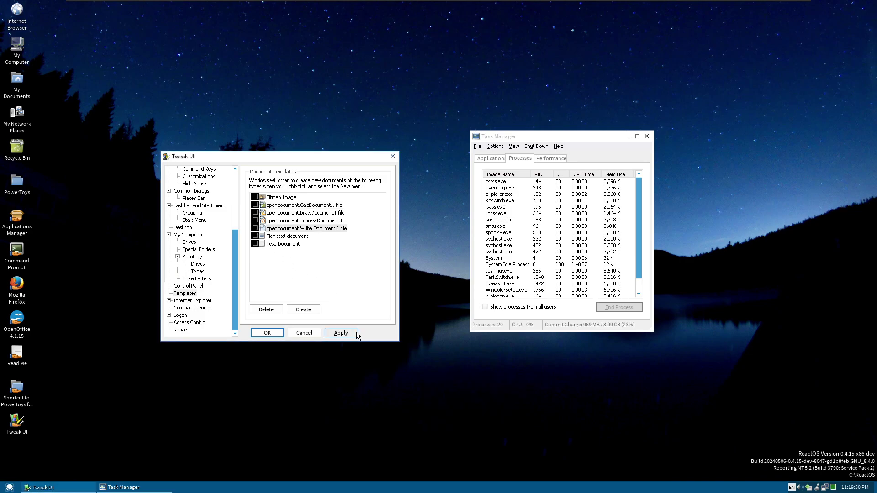
click(341, 333)
right_click(404, 383)
click(499, 194)
Step: Try the Internet Explorer option for the large animation in Tweak UI and switch back to Windows
click(194, 301)
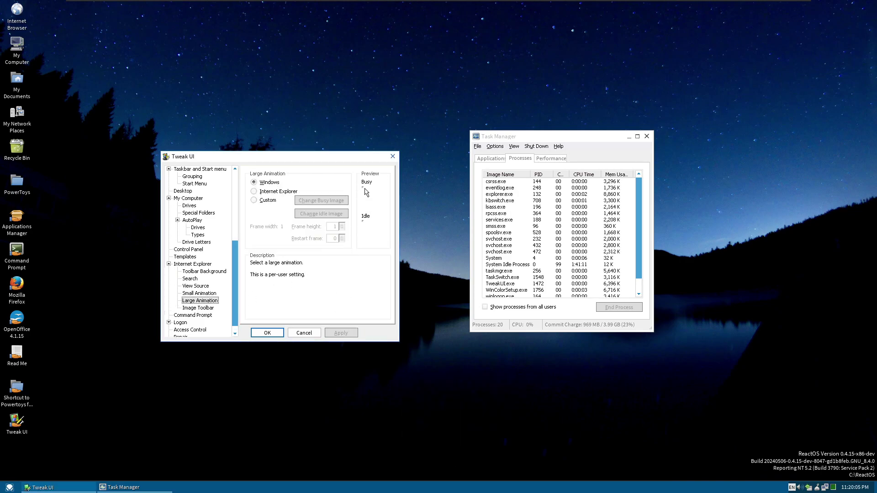
click(272, 194)
click(267, 185)
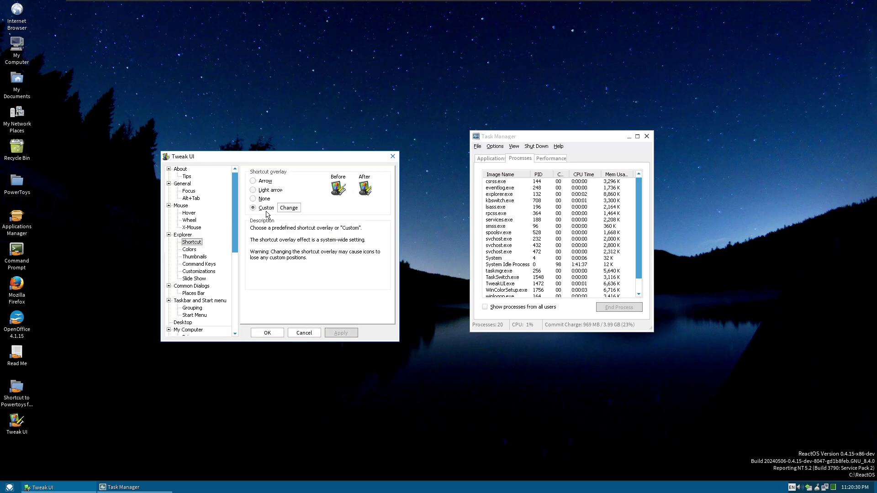
Step: Set Tweak UI's shortcut overlay to Arrow, apply it, and restart explorer.exe through Task Manager
click(256, 181)
click(341, 333)
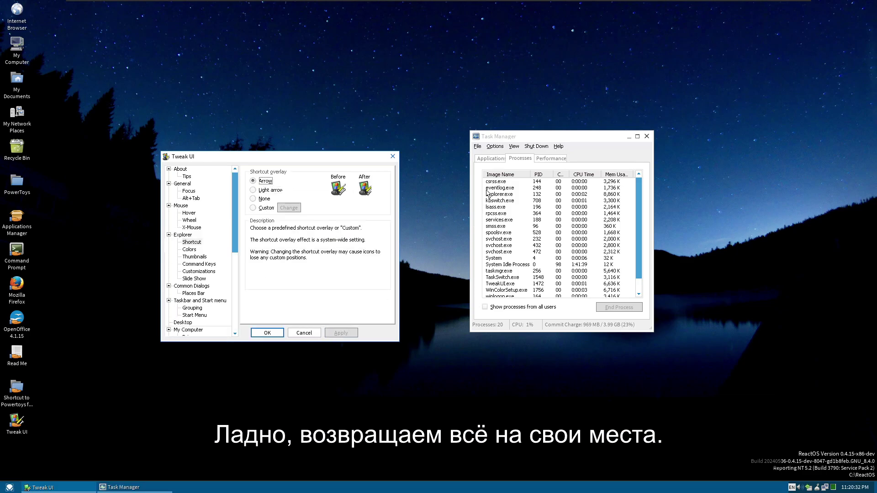
click(498, 195)
key(Delete)
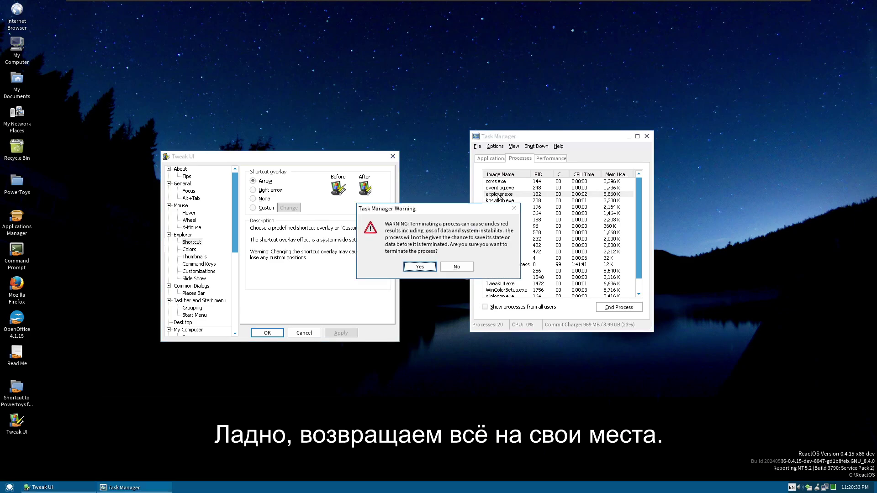
click(410, 264)
key(alt+f)
key(n)
key(Return)
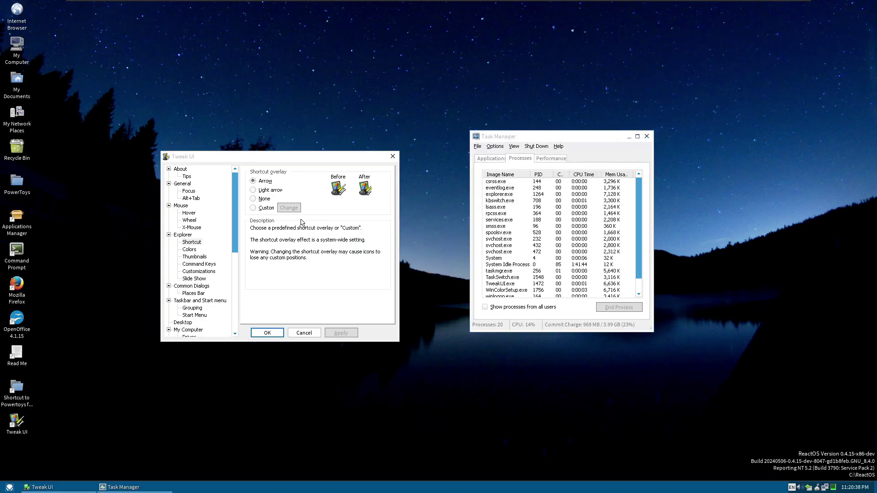
Step: Review the Document Templates page in Tweak UI, and close Tweak UI and Task Manager
drag(247, 158, 276, 148)
drag(264, 196, 264, 255)
click(218, 240)
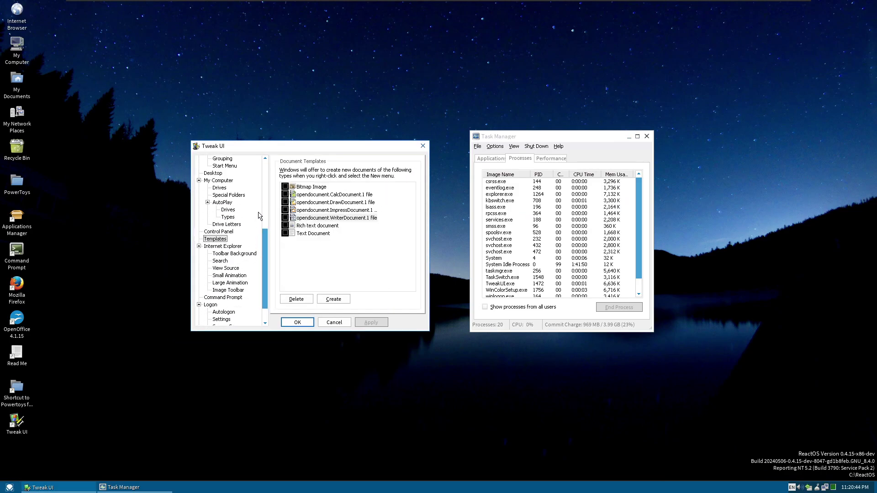
scroll(259, 215, up, 7)
click(423, 147)
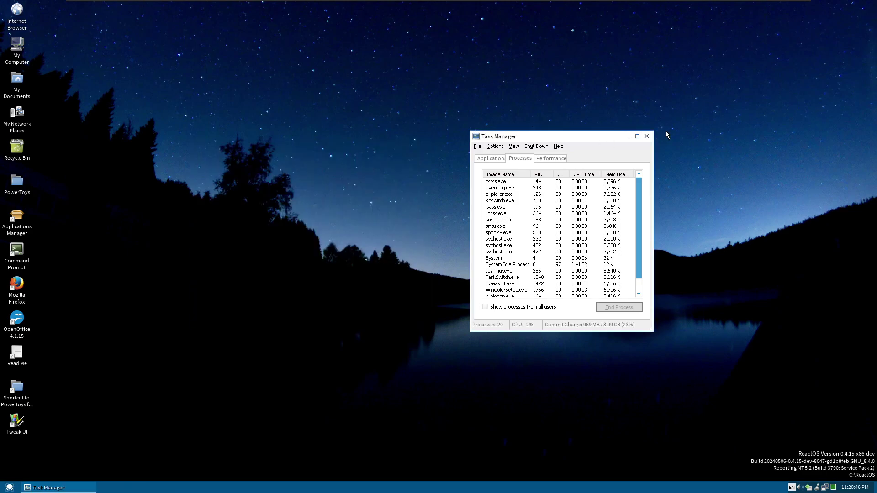
click(648, 136)
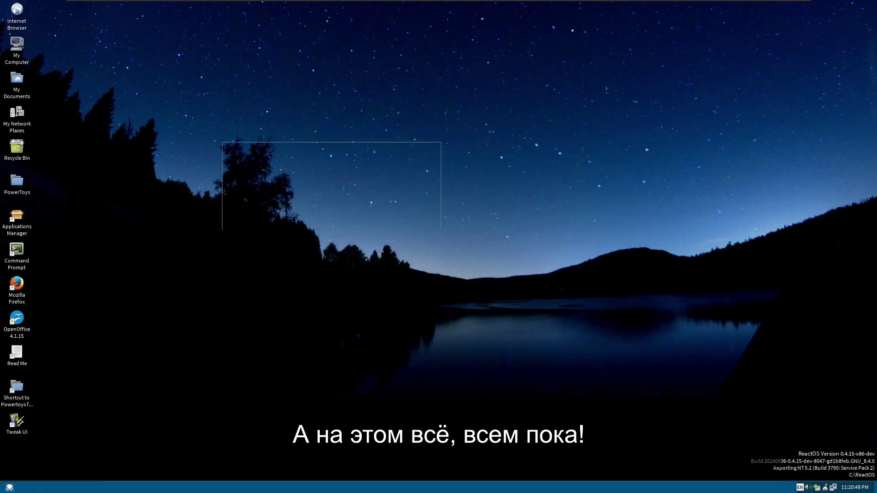